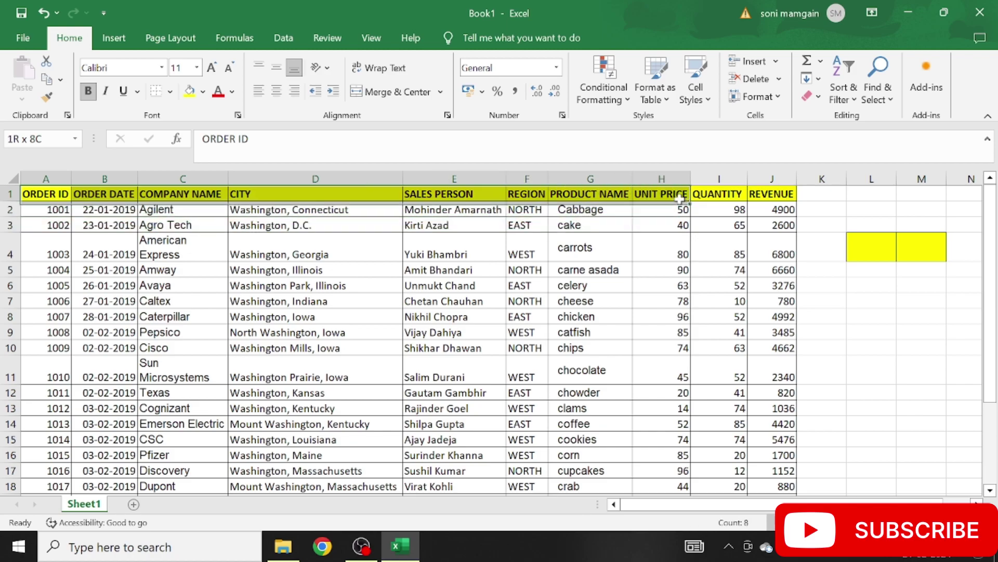
Copy the header row A1:J1 and paste it starting at cell L4
key(ctrl+c)
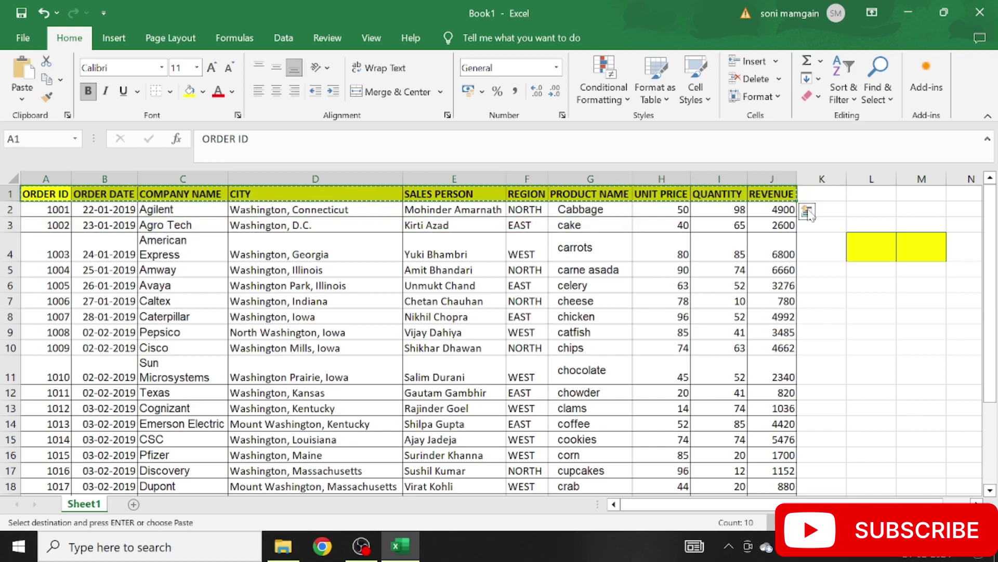
click(876, 207)
click(882, 245)
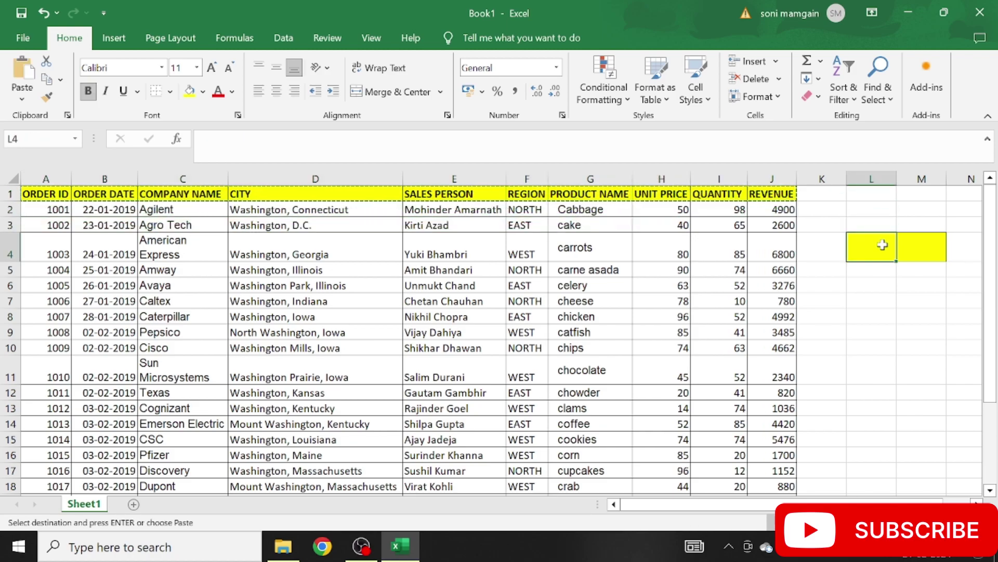
key(ctrl+v)
drag(881, 503, 978, 491)
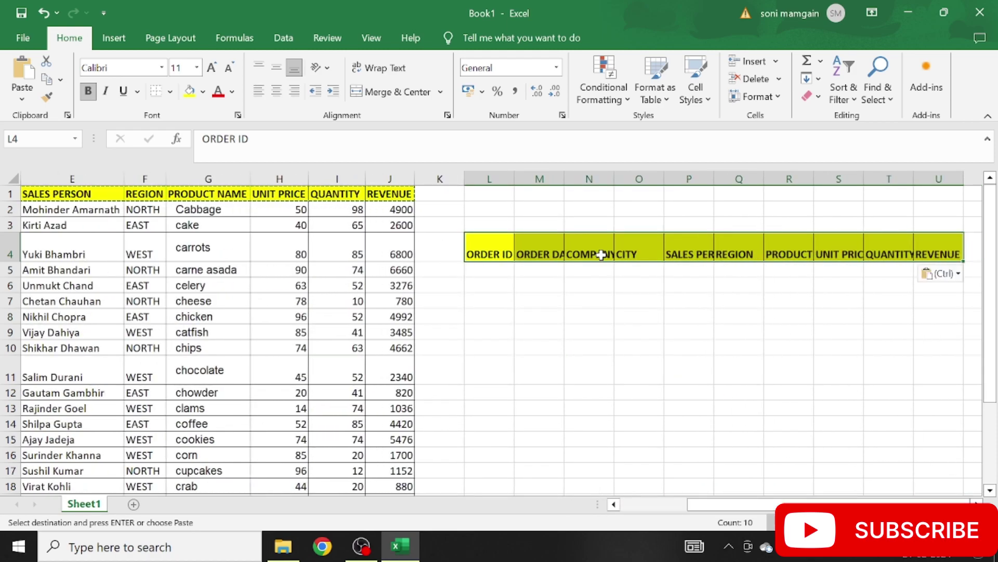
Start a VLOOKUP formula in M5, below the pasted order date header, with L5 as the lookup value
click(595, 297)
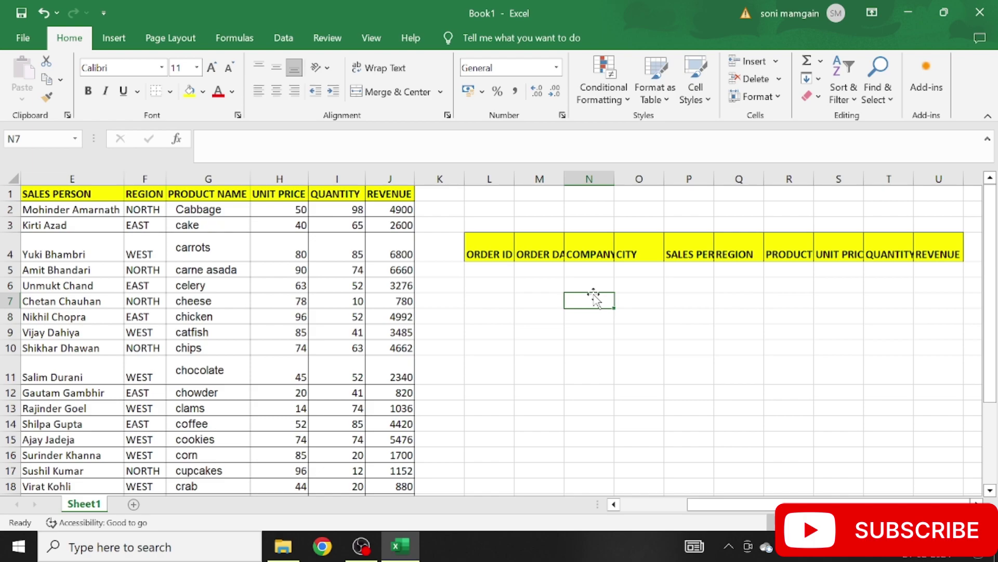
key(Left)
key(Left)
key(Up)
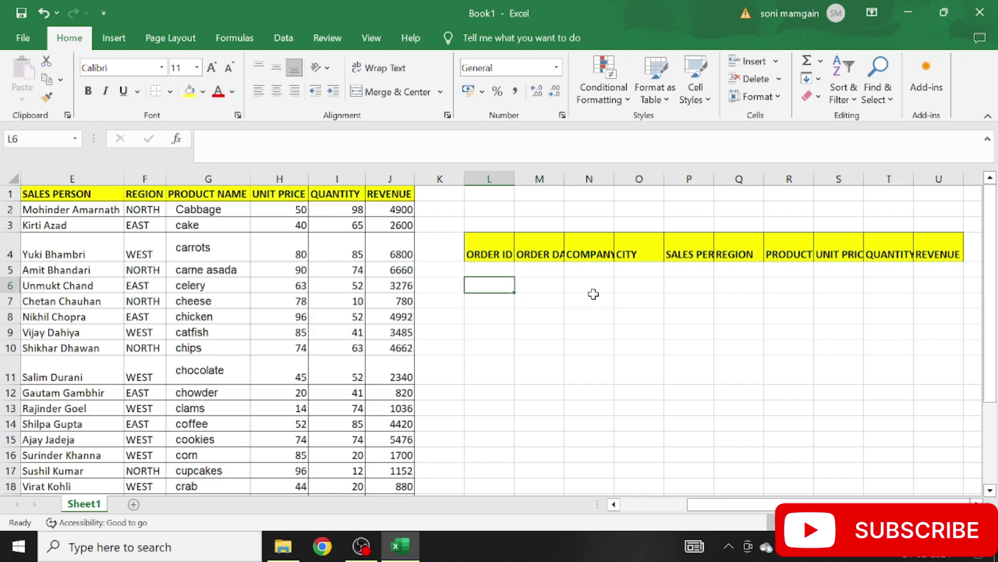
key(Right)
key(Up)
text(=vlo)
key(Tab)
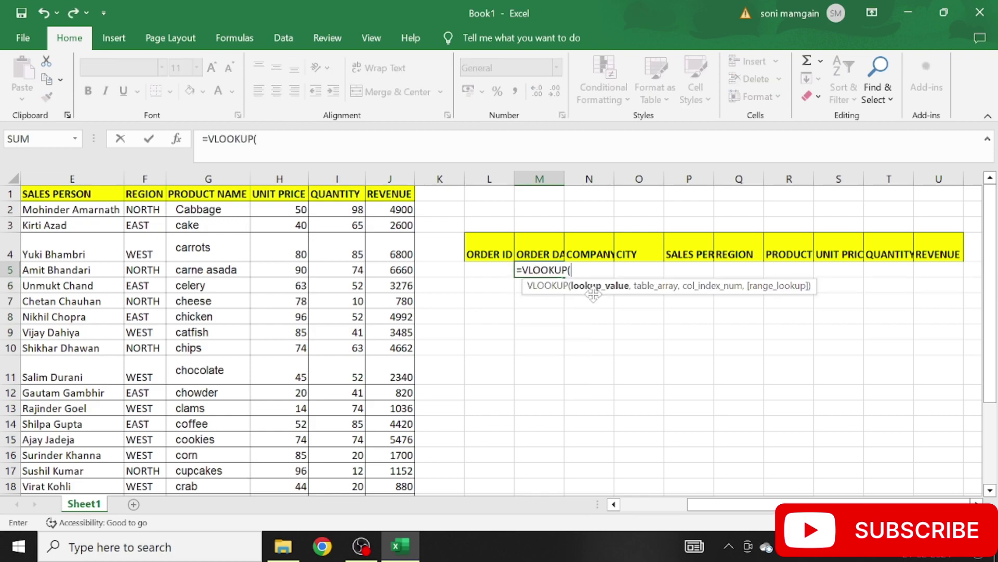
key(Left)
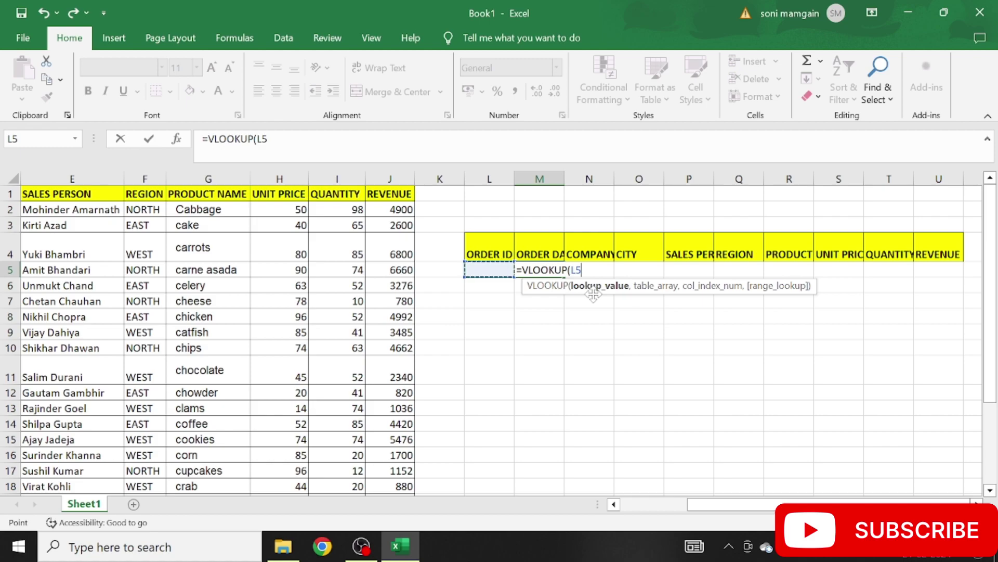
Set the VLOOKUP table array to the whole source table, A1:J26
text(,)
drag(801, 504, 692, 493)
drag(55, 194, 755, 262)
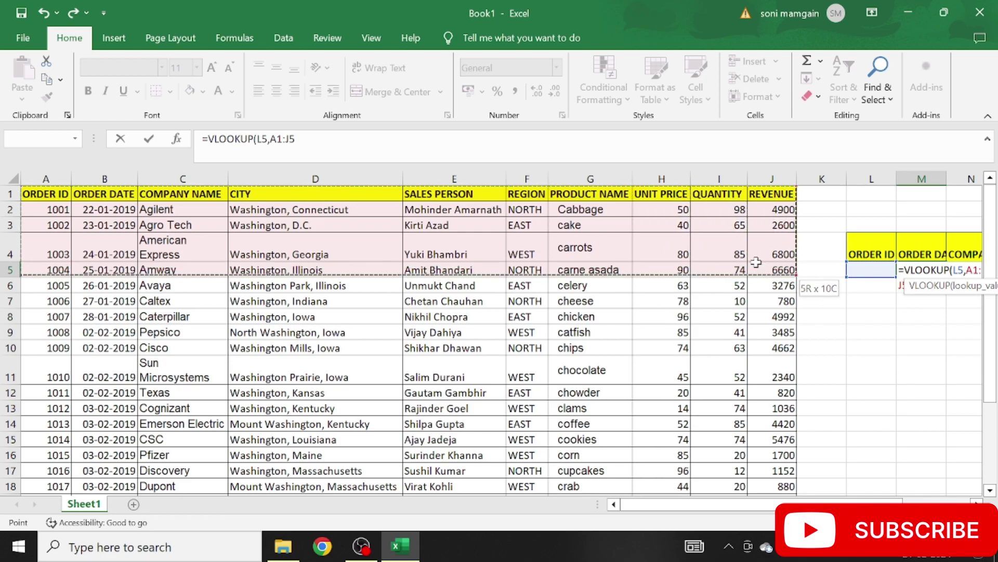
key(ctrl+shift+Down)
text(,)
Finish the VLOOKUP in M5 with column index 2 and FALSE for an exact match
drag(833, 505, 900, 505)
drag(995, 260, 974, 163)
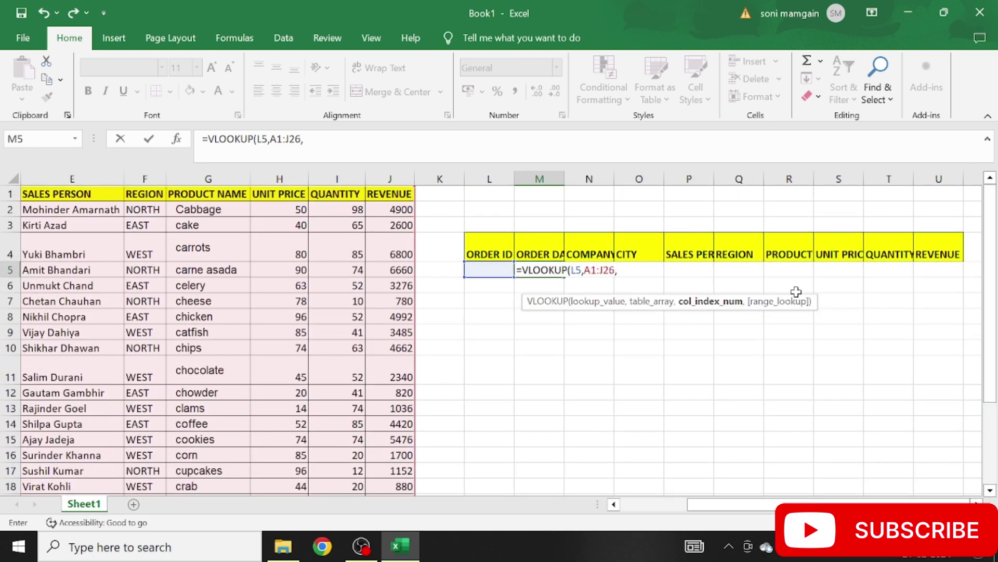
drag(721, 507, 624, 511)
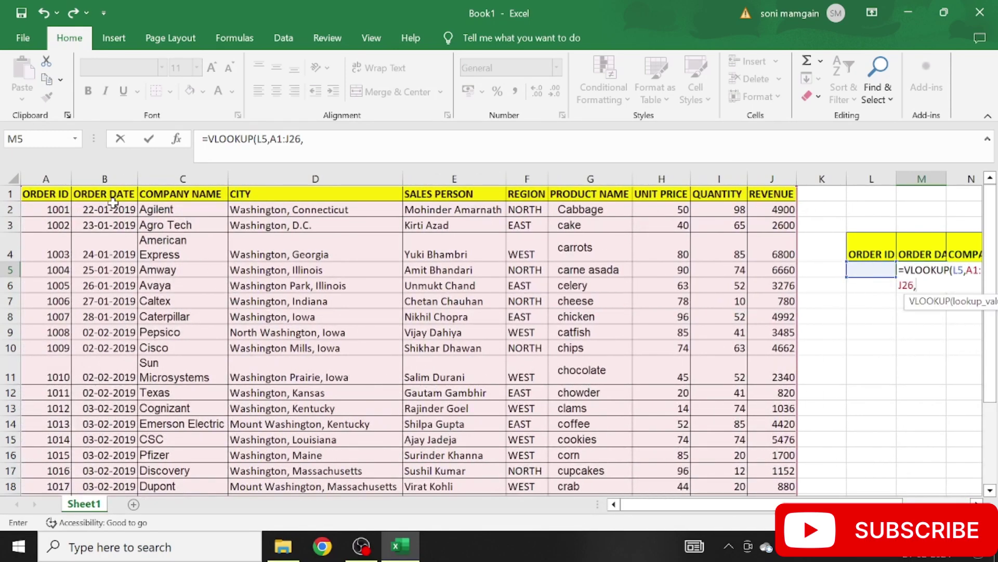
drag(681, 515, 749, 508)
text(2,)
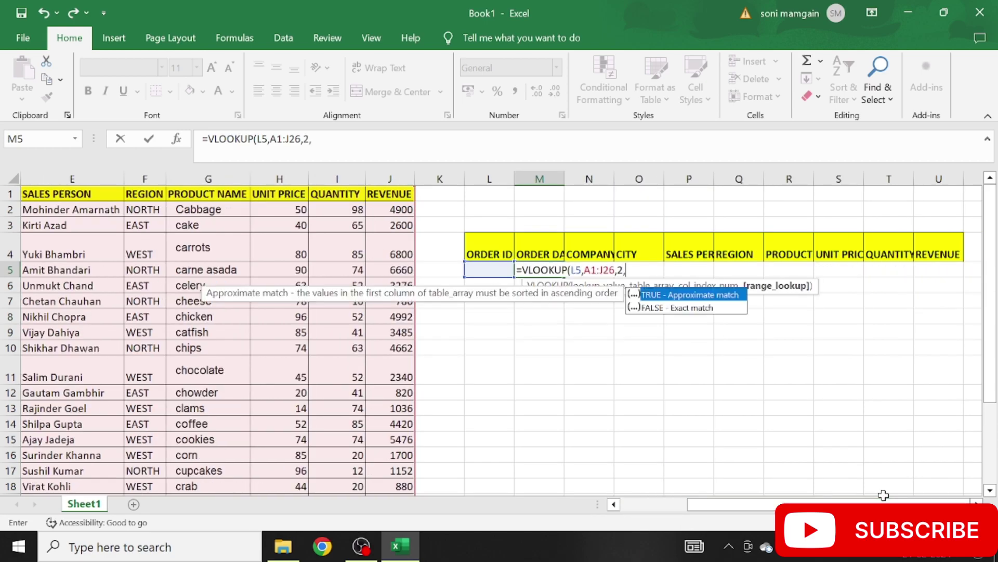
key(Down)
key(Tab)
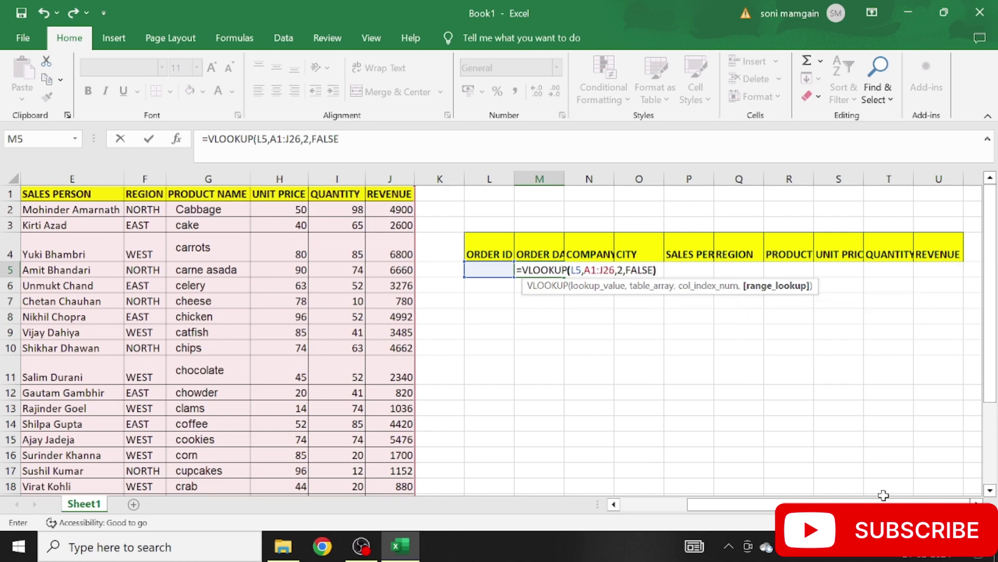
text())
key(Return)
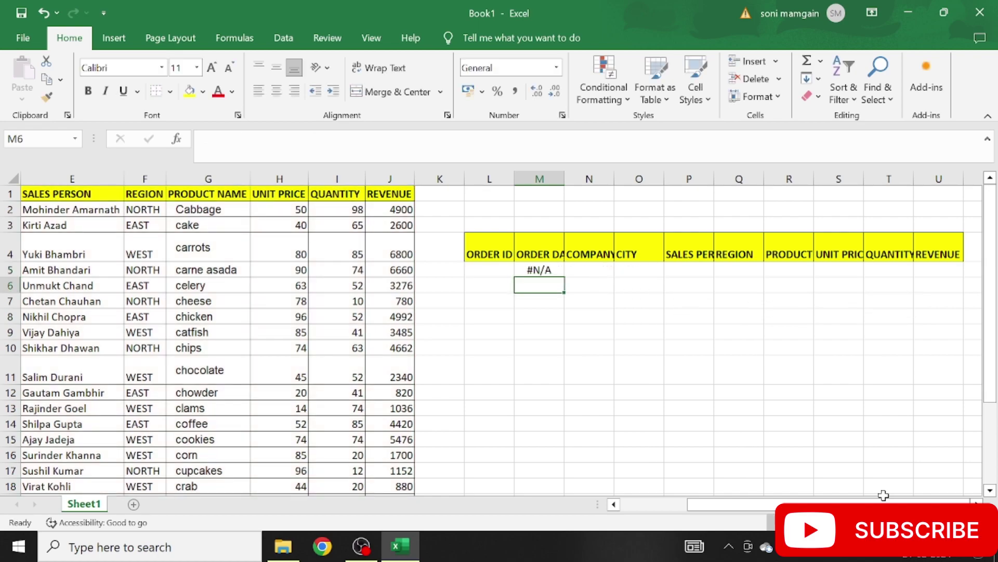
Enter 1005 as the order ID to look up in L5
key(Left)
key(Up)
key(Right)
key(Left)
text(1005)
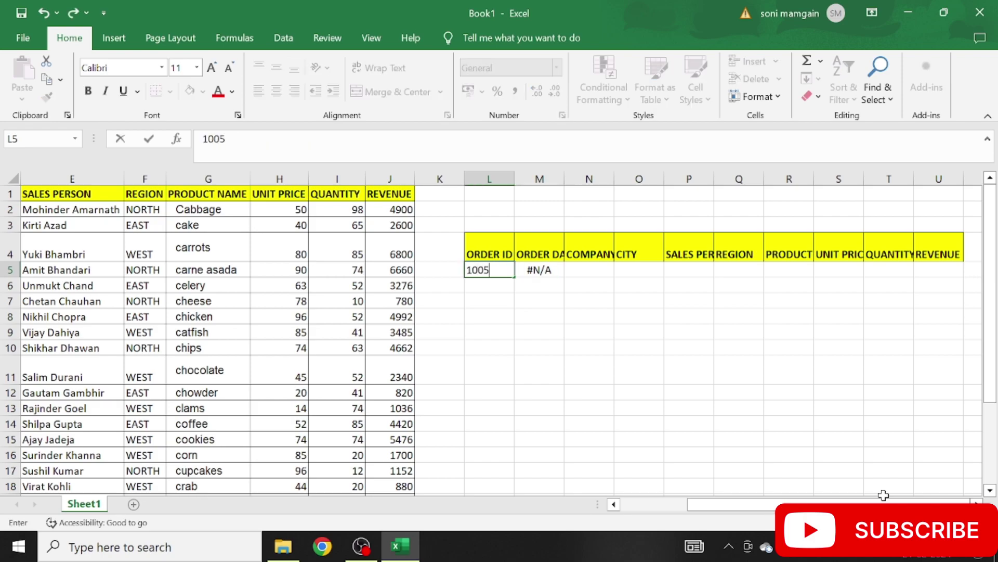
key(Return)
Format the order date result in M5 as Short Date
key(Right)
key(Up)
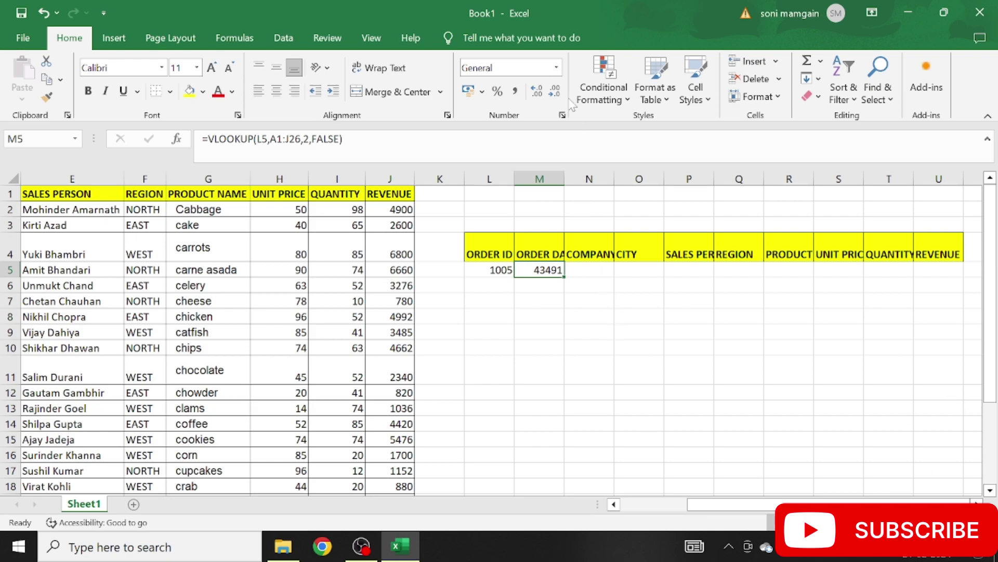
click(556, 67)
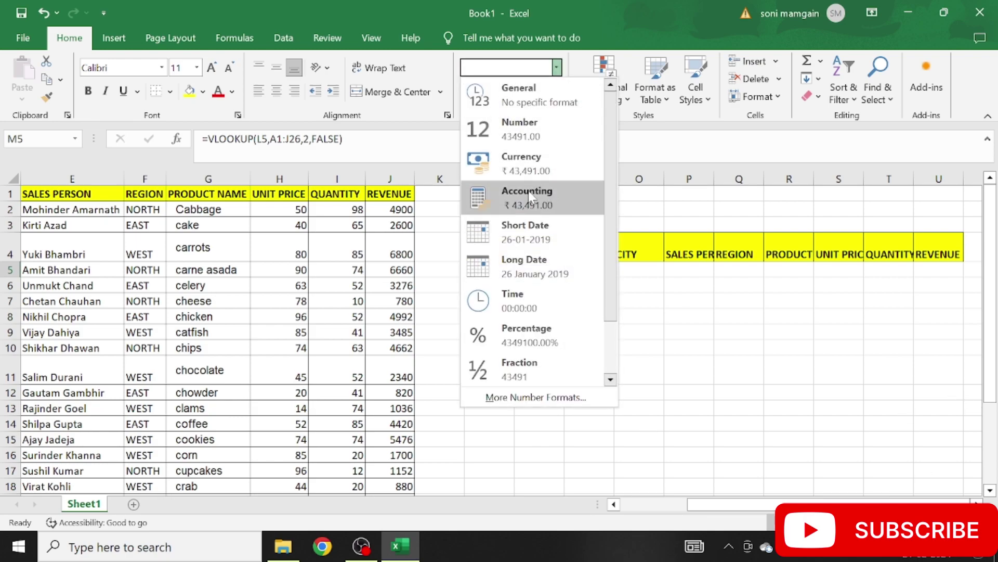
click(529, 231)
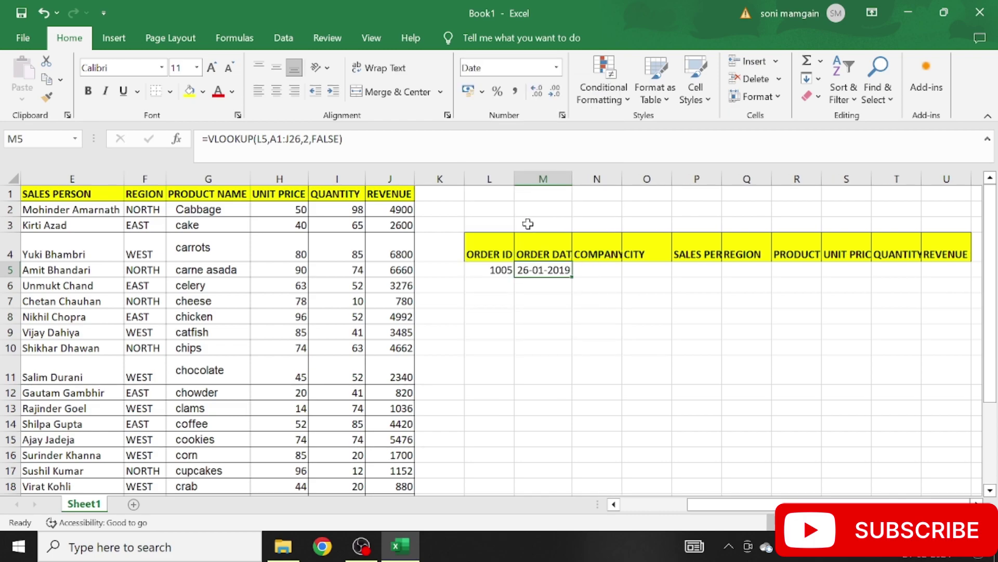
Try to fill the VLOOKUP formula from M5 across the row to U5
click(602, 284)
key(Left)
key(Up)
key(Right)
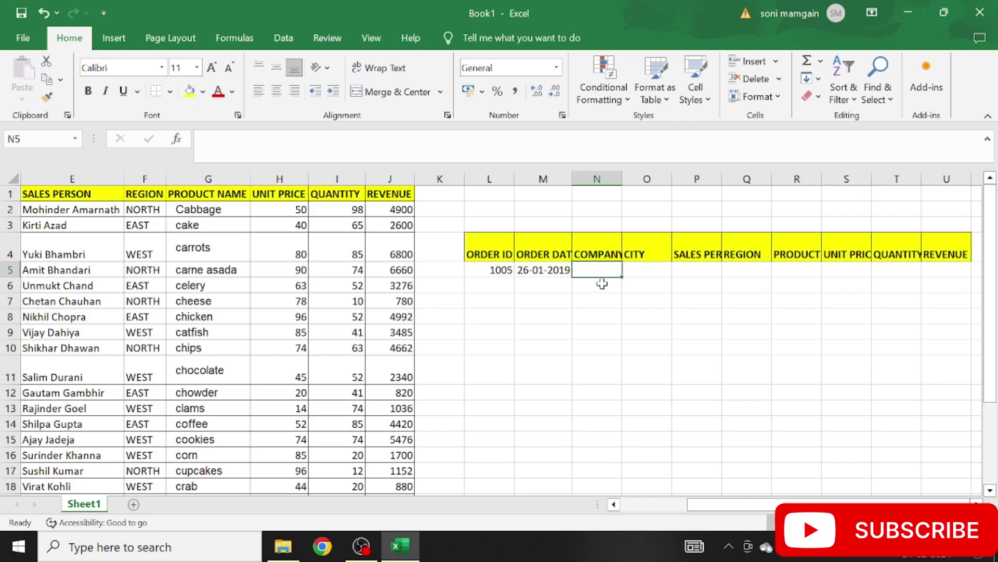
key(Left)
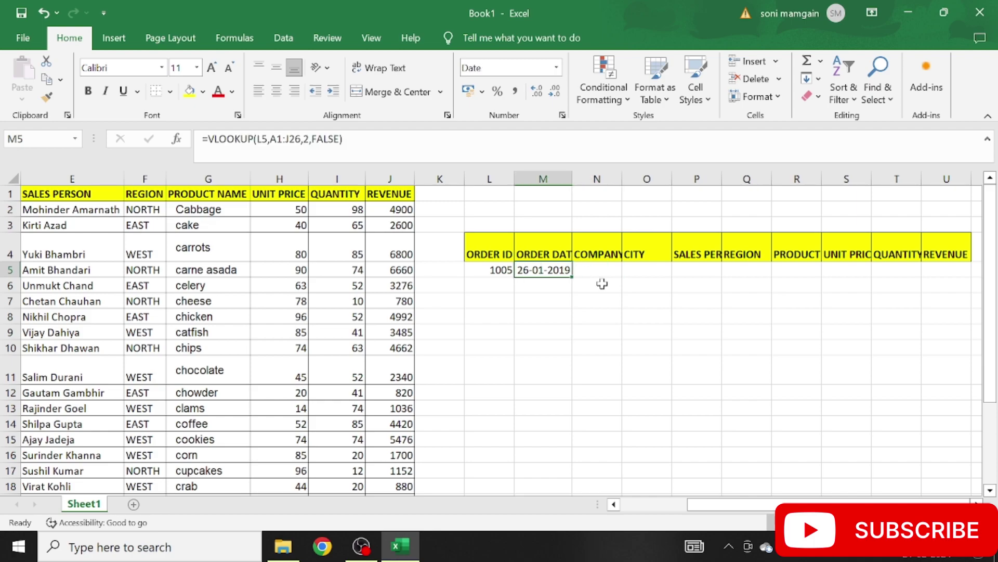
drag(574, 276, 957, 277)
Check the filled results and their formulas in row 5, from the company name cell N5 onwards
key(Right)
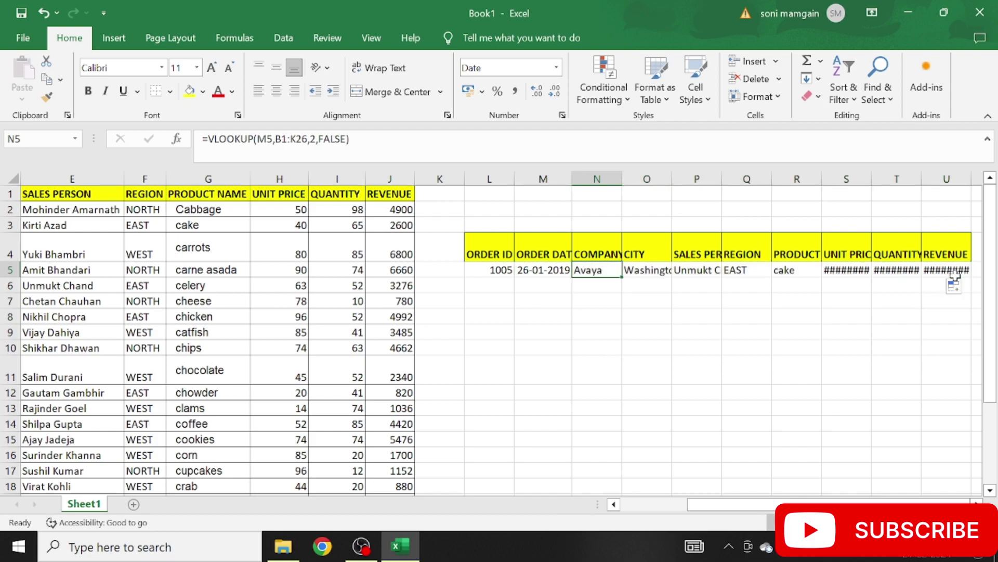
key(Right)
key(Right)
key(Right)
key(Right)
key(Right)
key(Left)
key(Left)
key(Left)
key(Left)
key(Left)
Inspect the references of the filled VLOOKUP in N5 and compare them with the source table
key(F2)
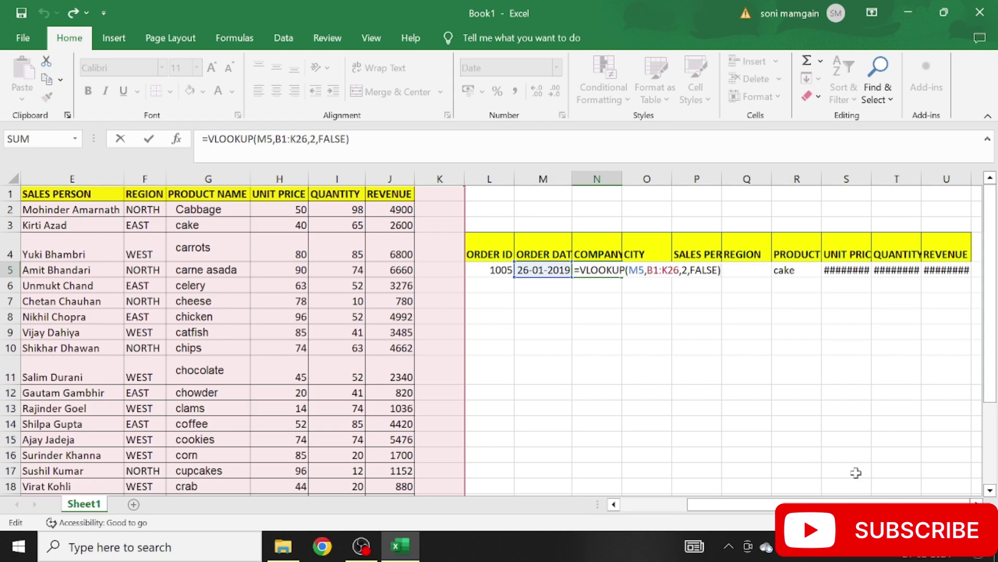
drag(811, 504, 696, 537)
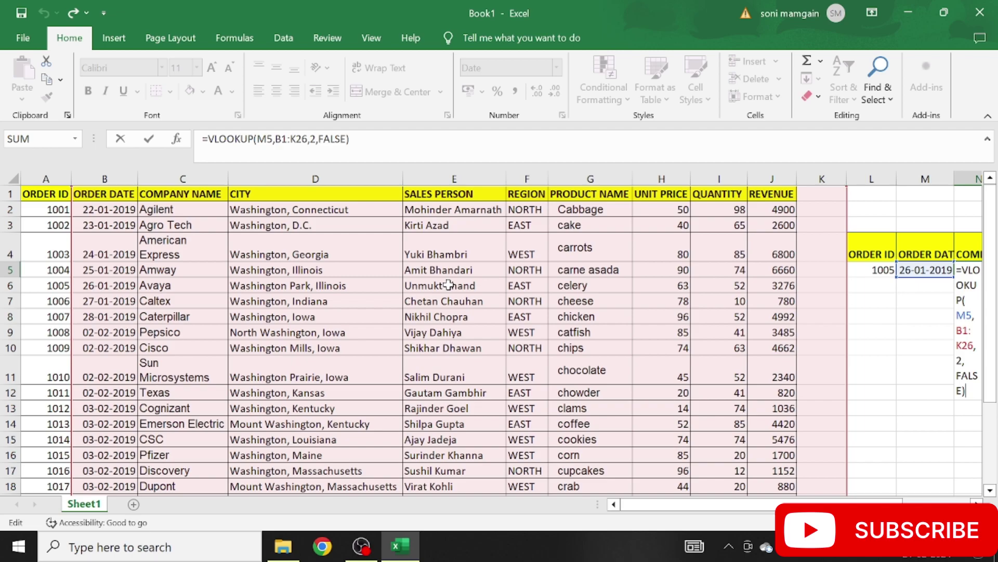
key(Return)
key(Right)
key(Right)
key(Right)
key(Right)
key(Right)
key(Right)
key(Right)
key(Right)
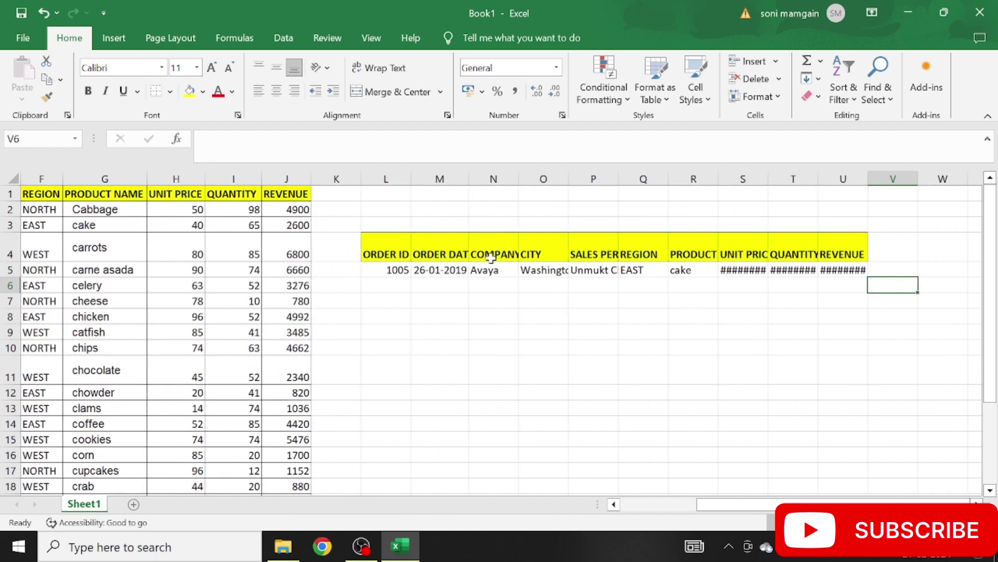
Clear the filled formulas from N5:U5
drag(496, 270, 858, 275)
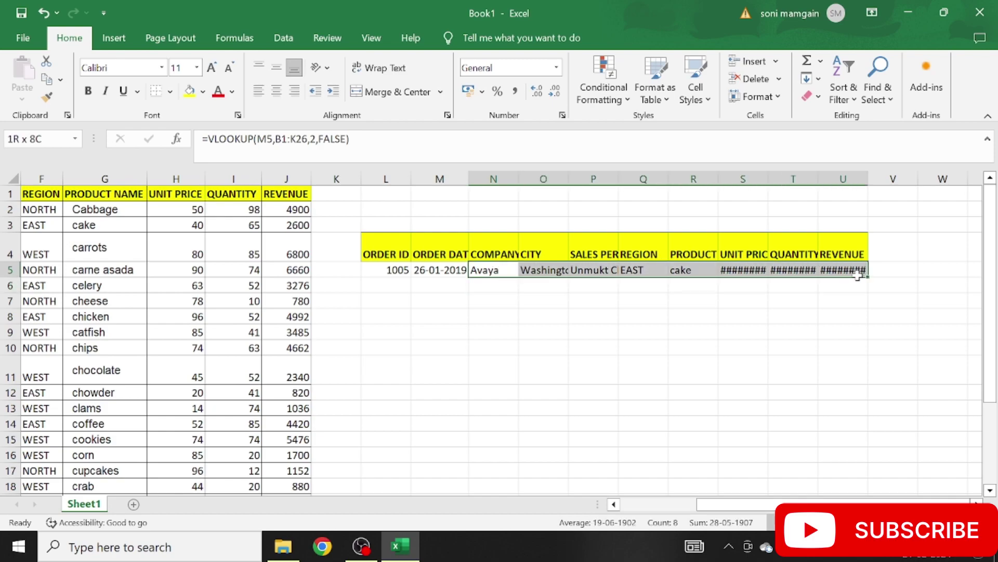
key(Delete)
Enter the notes "fixing", "f4" and "reference" in cells M7, N7 and O7
key(Left)
key(Down)
key(Down)
text(fixing)
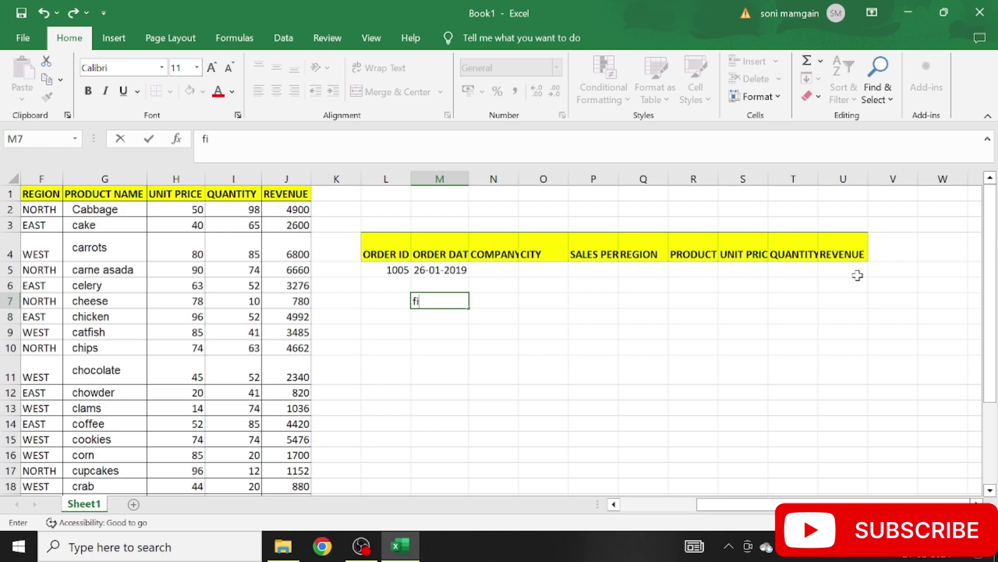
key(Return)
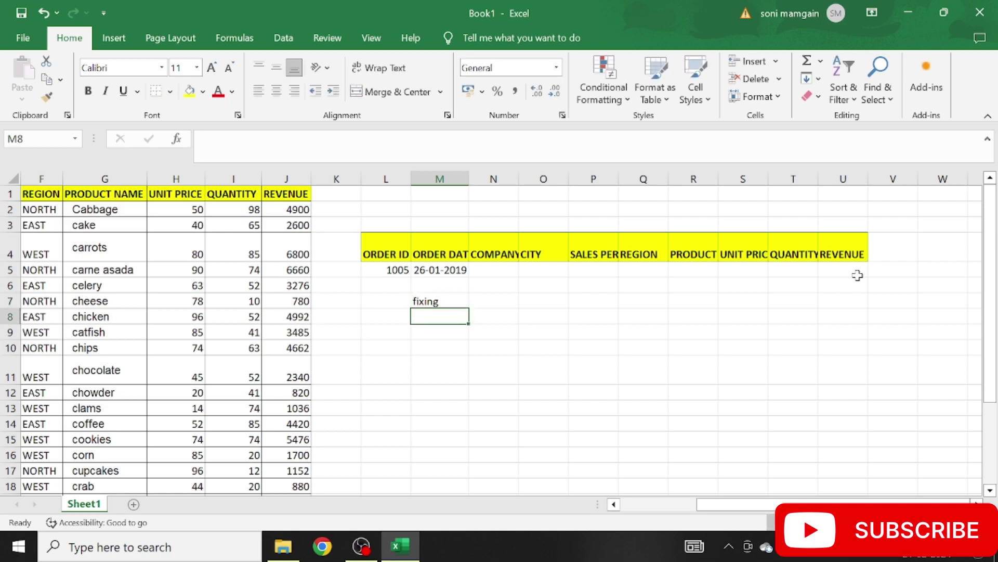
key(Right)
key(Up)
text(f4)
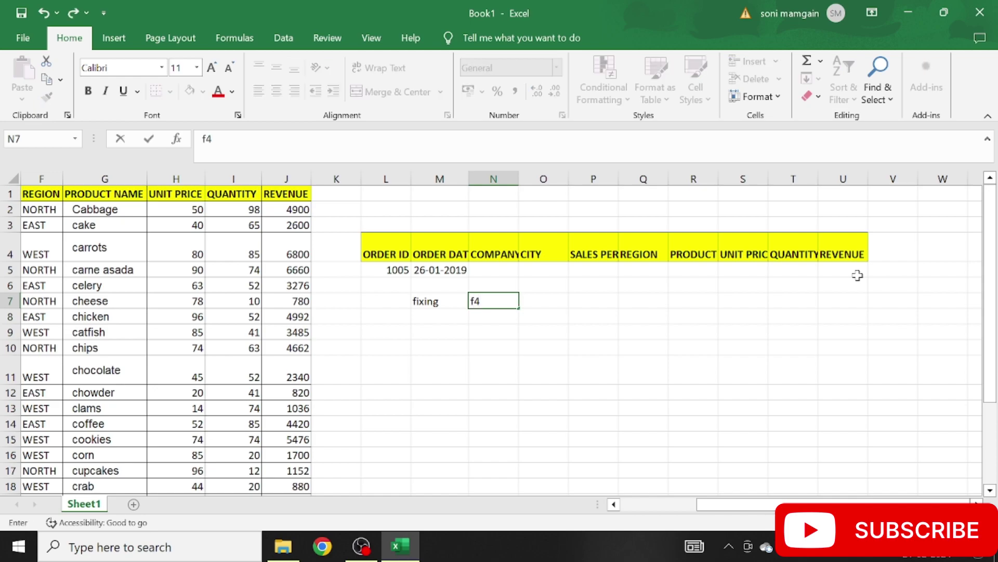
key(Return)
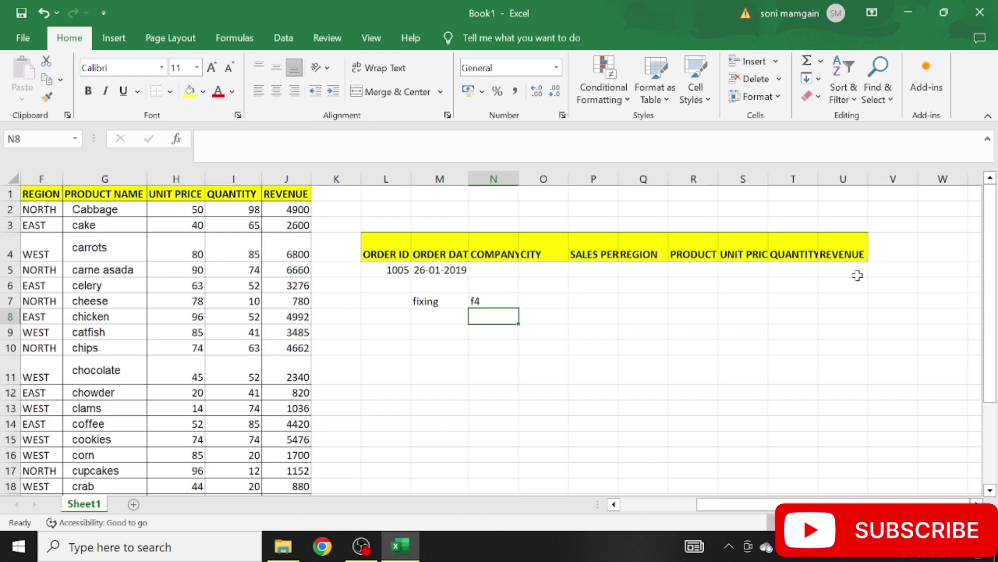
click(559, 298)
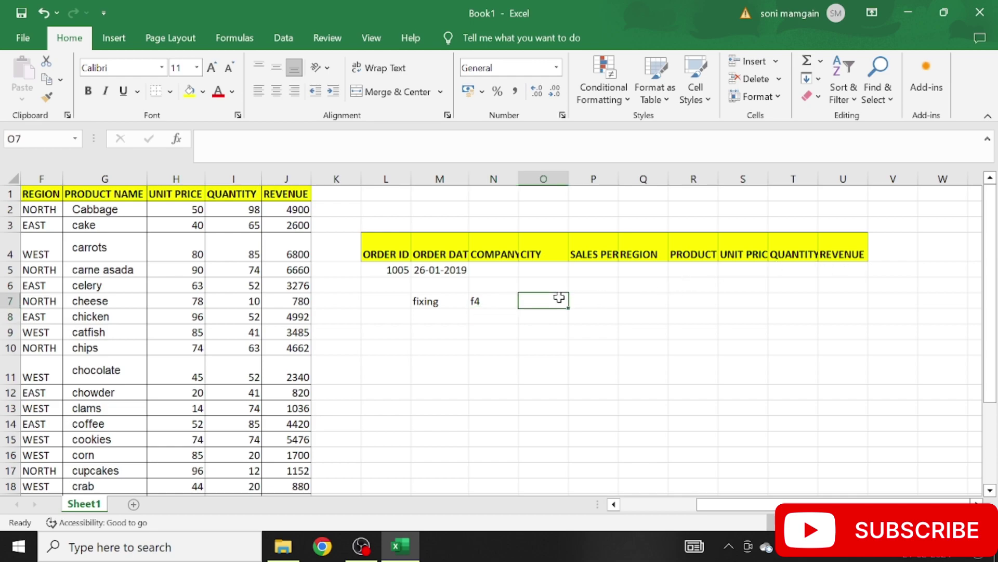
text(refer)
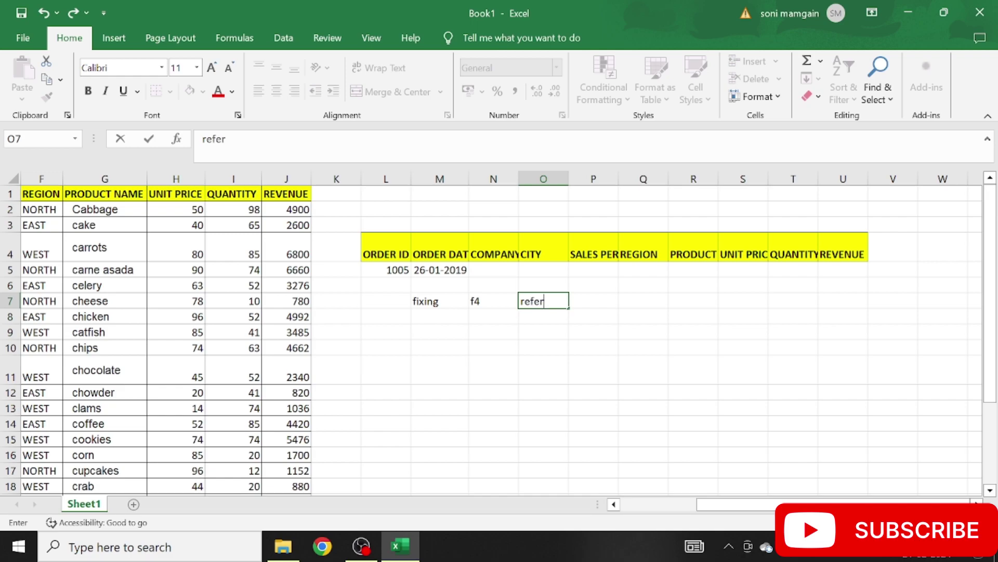
text(ence)
key(Return)
key(Return)
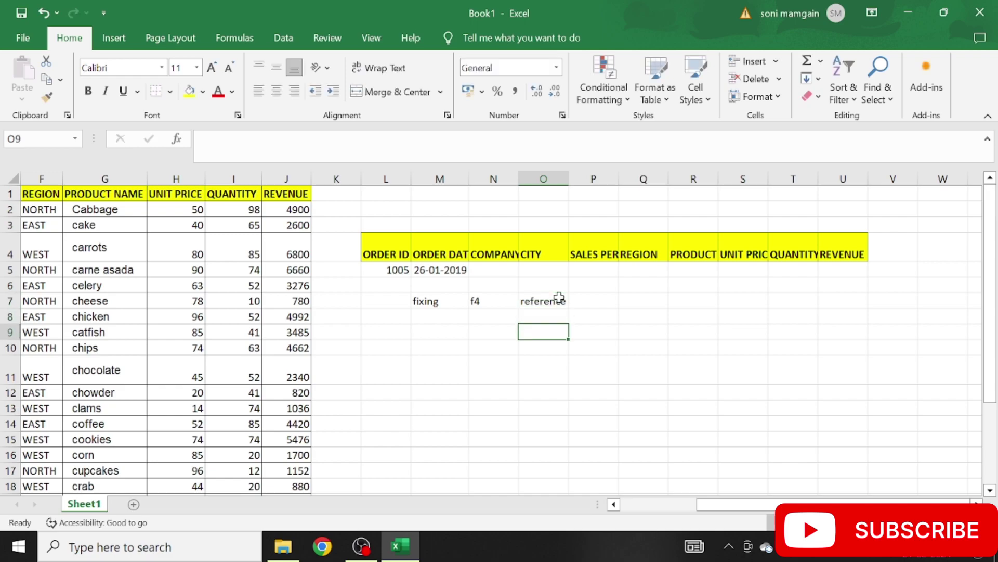
Delete the notes from row 7, L7:O7
drag(559, 300, 405, 303)
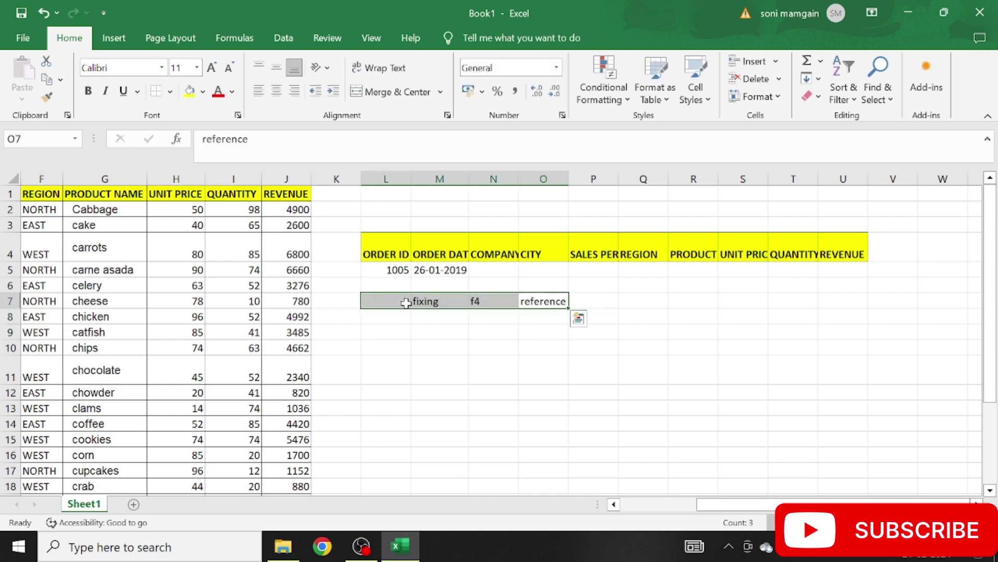
key(Delete)
Lock only the column of the lookup value in the M5 VLOOKUP so it reads $L5
key(Right)
key(Up)
key(Up)
key(Left)
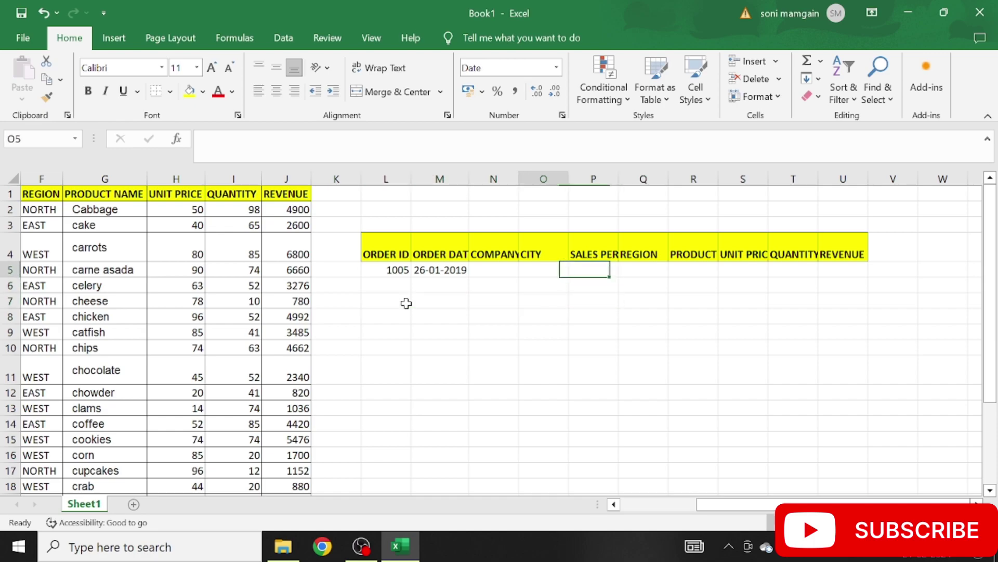
key(Left)
key(Left)
key(F2)
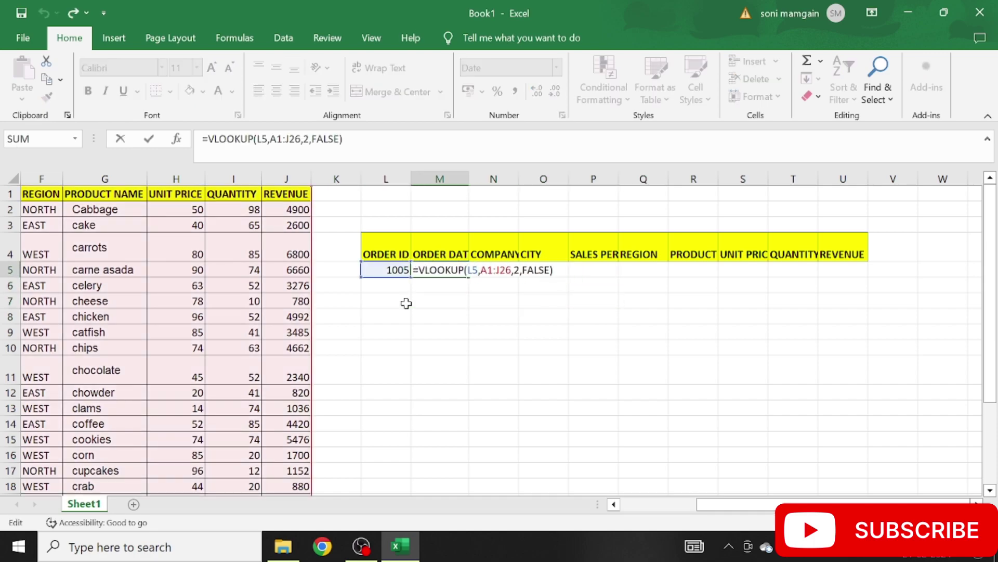
key(Left)
key(Left)
key(Left)
key(Left)
key(Left)
key(Left)
key(Left)
key(Left)
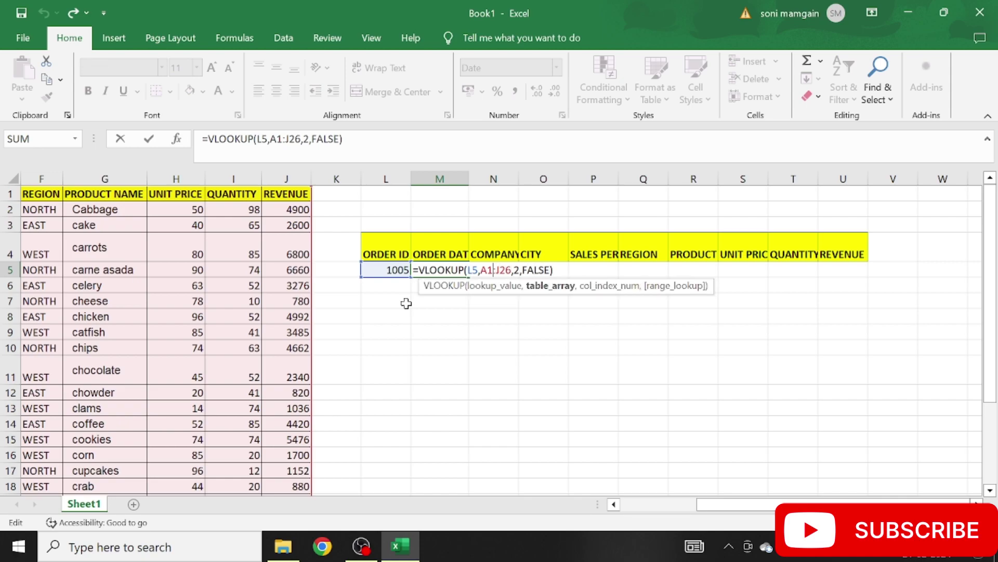
key(Left)
key(Left)
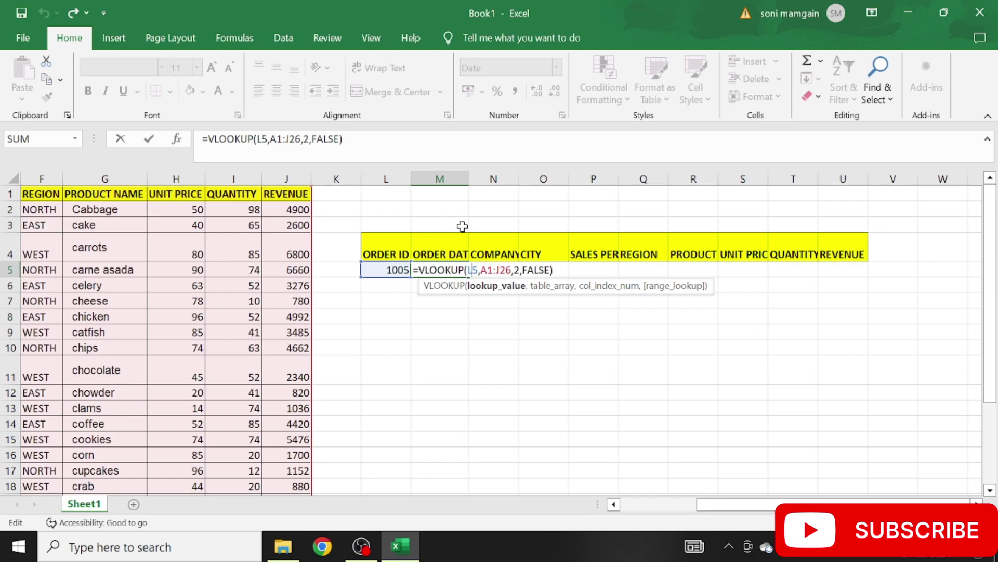
key(F4)
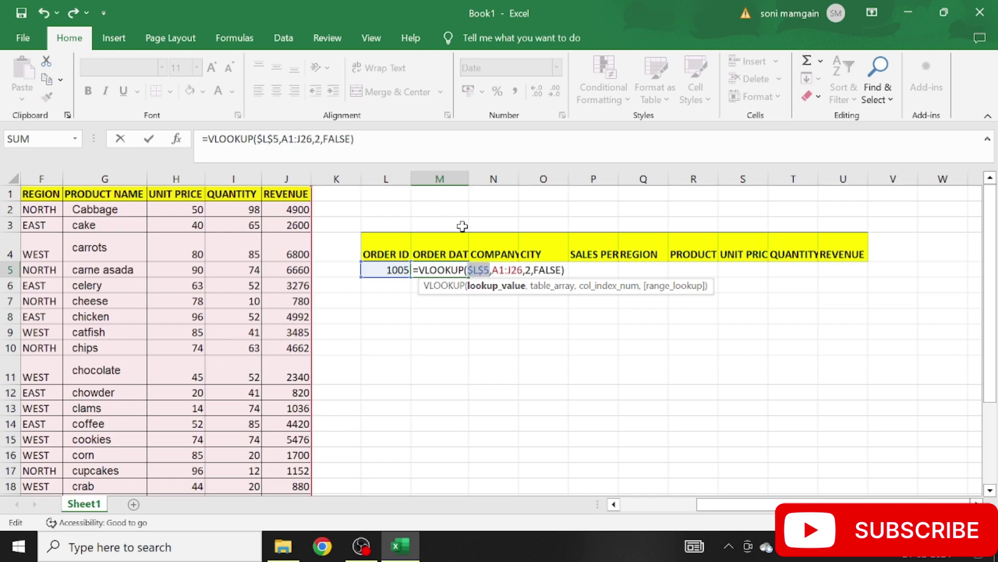
click(490, 271)
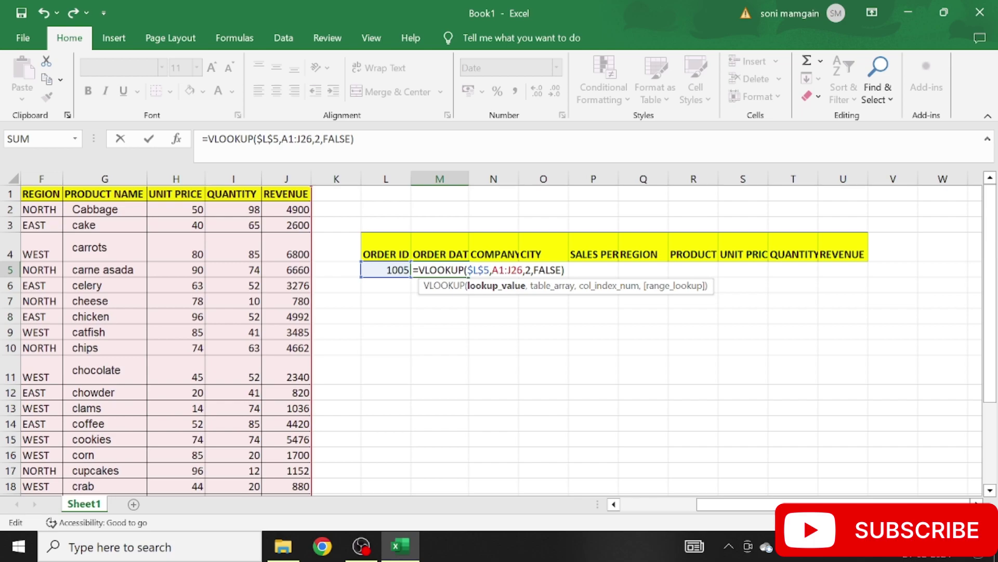
key(BackSpace)
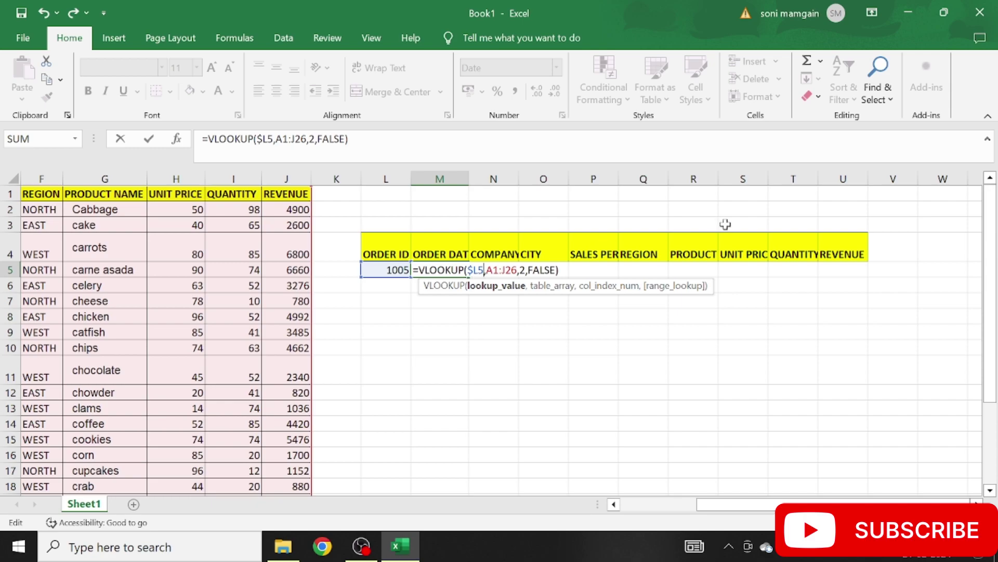
Make the table array in the M5 VLOOKUP absolute as $A$1:$J$26 and enter the formula
key(Right)
key(F4)
key(Right)
key(F4)
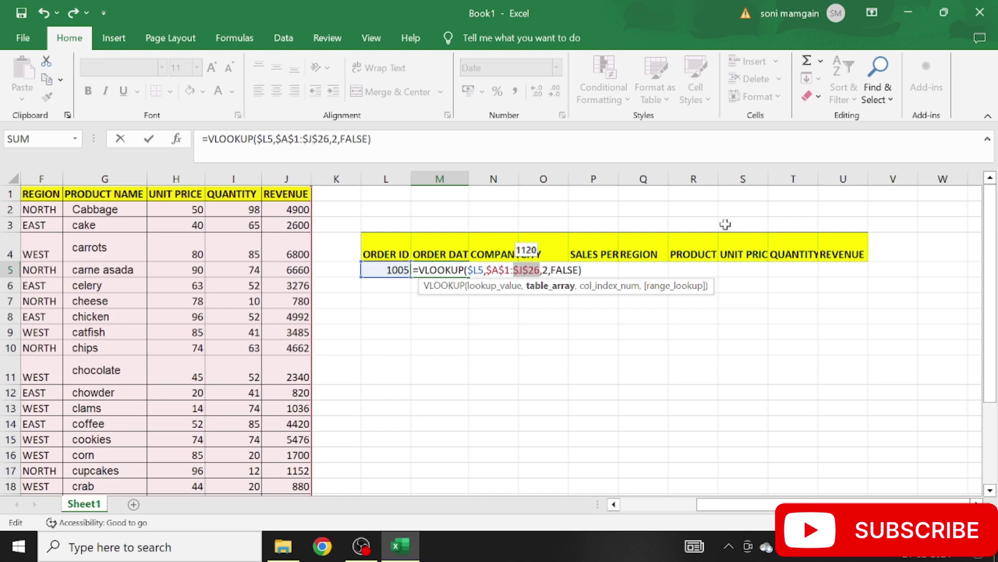
key(Right)
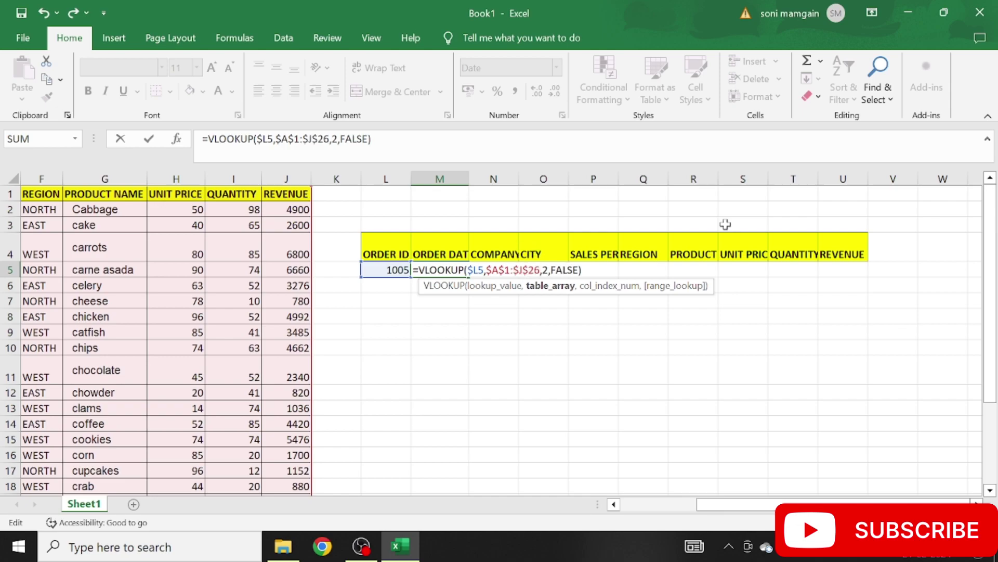
key(Return)
key(Up)
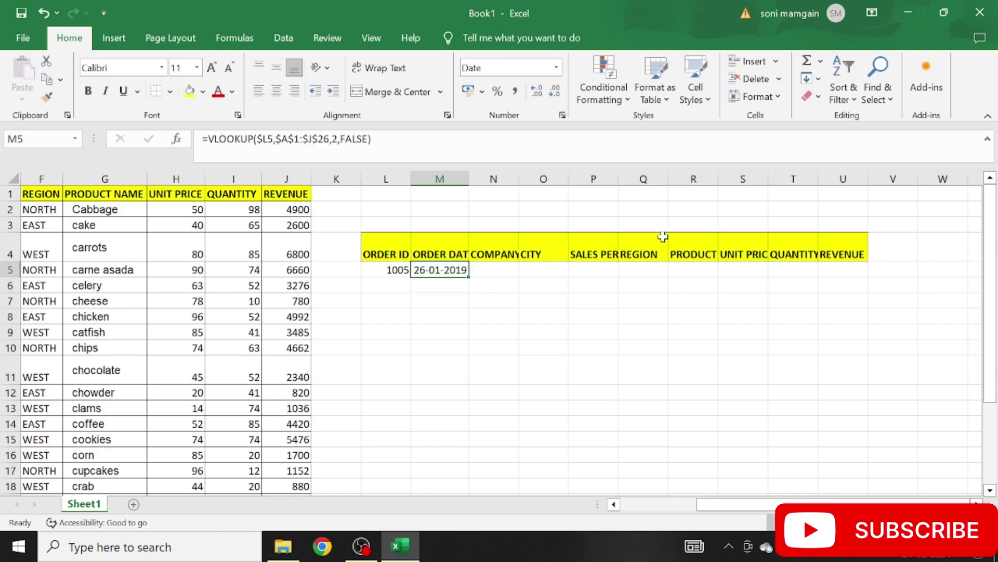
Fill the M5 formula across N5:U5 and autofit the widths of columns N and O
drag(473, 275, 845, 270)
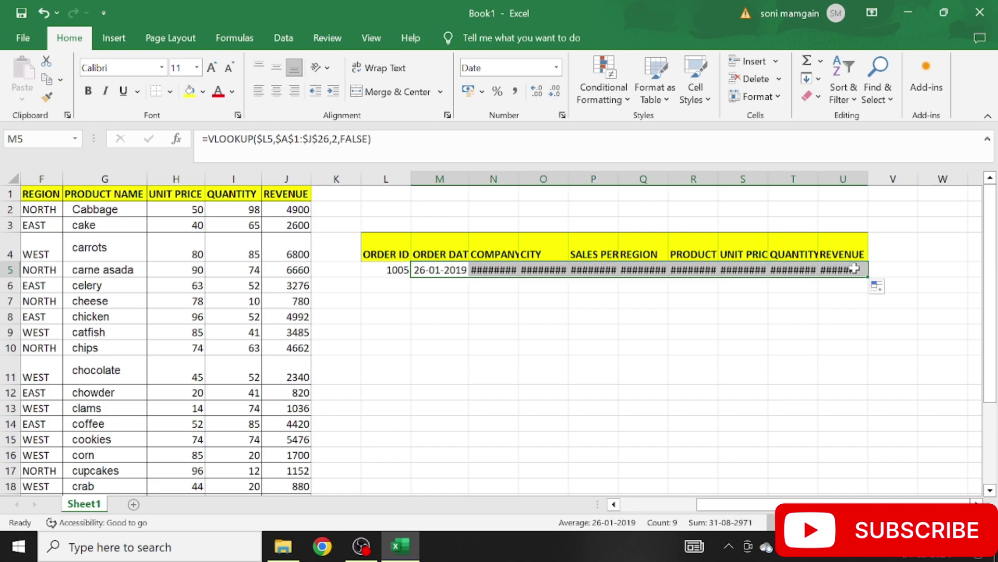
click(447, 266)
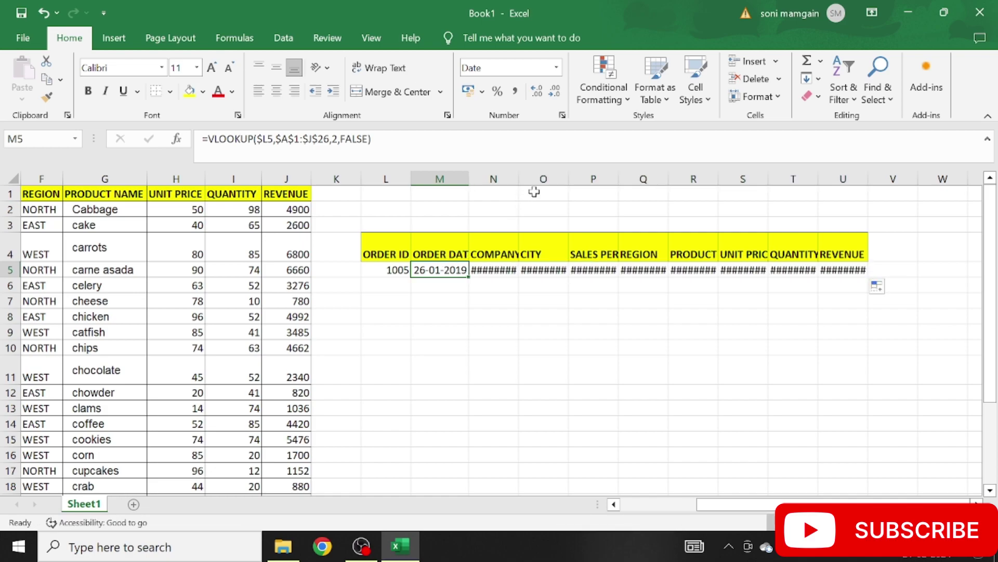
double_click(518, 179)
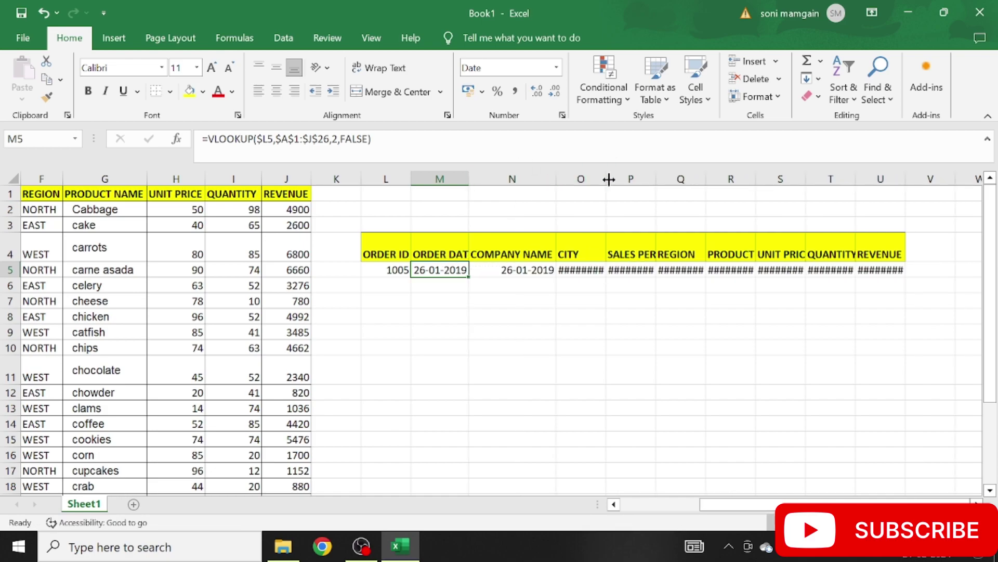
double_click(607, 179)
click(607, 279)
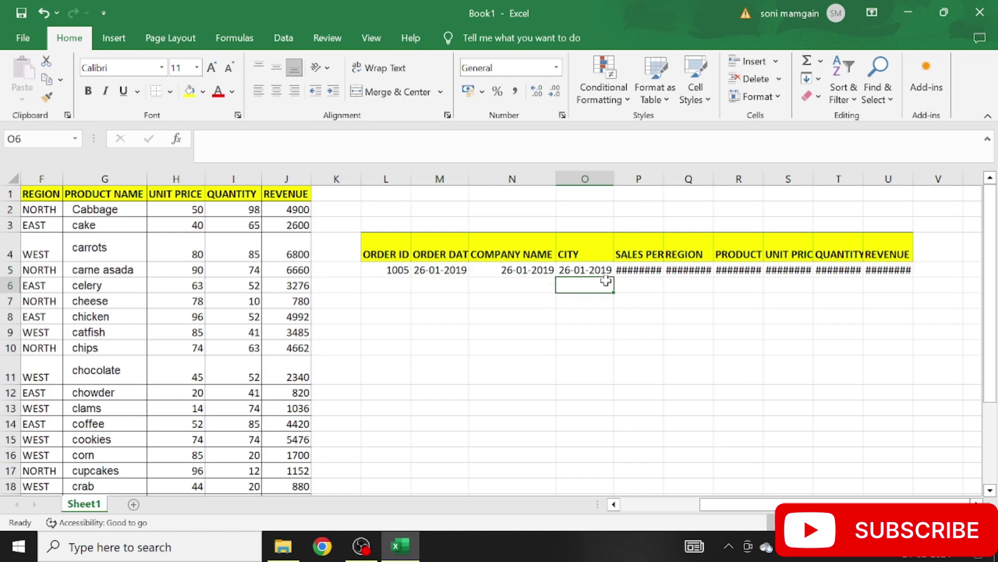
Inspect the references and column index of the filled VLOOKUP formulas in O5 and Q5
key(Up)
key(F2)
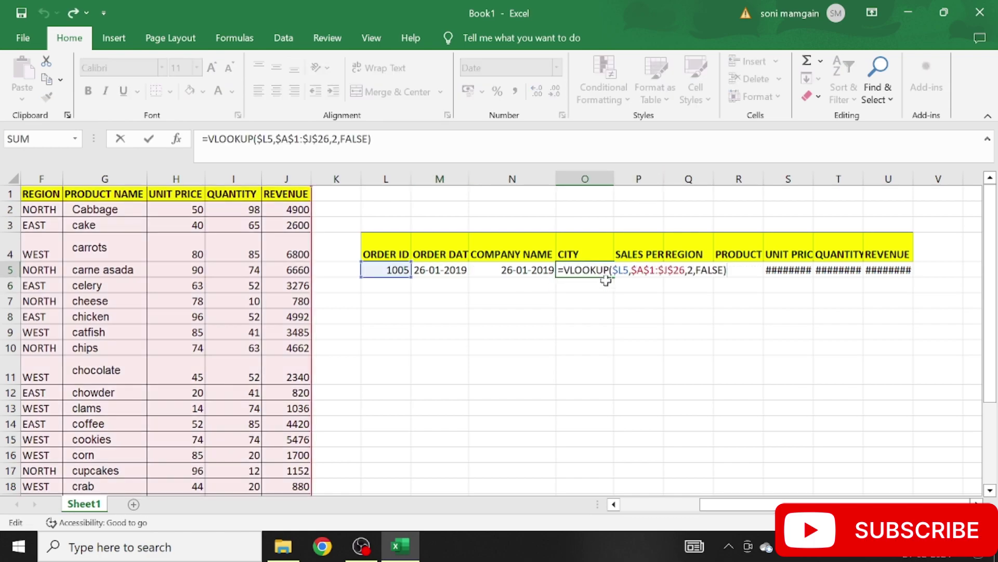
key(Return)
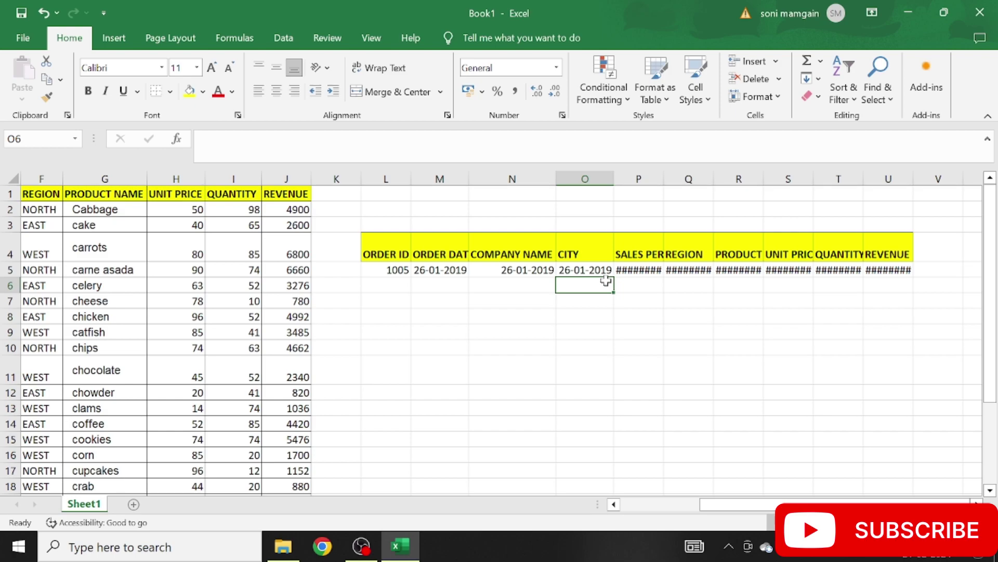
key(Right)
key(Right)
key(Up)
key(F2)
key(Return)
Clear the filled formulas from N5:U5, keeping the VLOOKUP in M5
drag(536, 270, 757, 309)
key(Delete)
Remove the FALSE argument and the closing parenthesis from the VLOOKUP in M5
key(Left)
scroll(756, 309, left, 3)
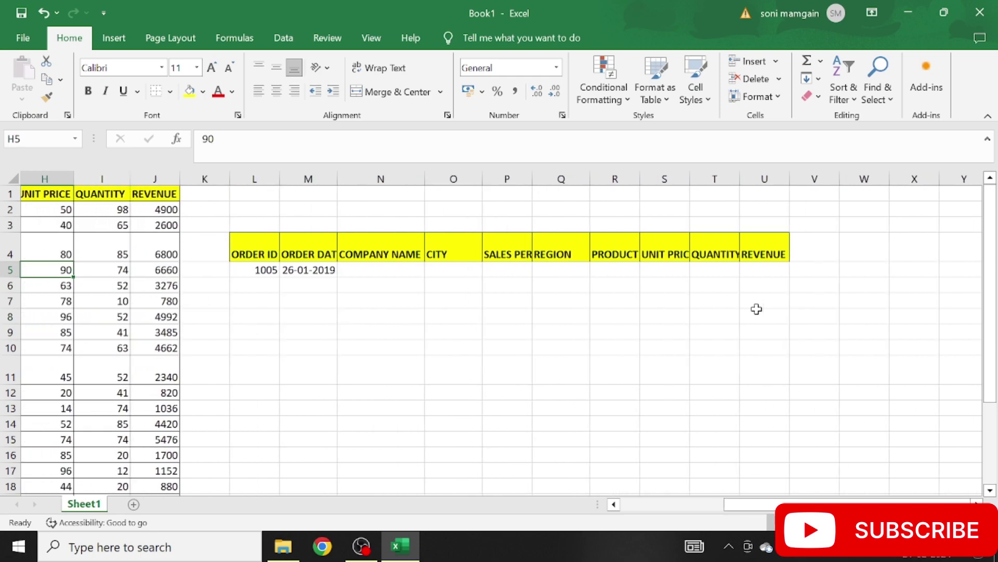
key(F2)
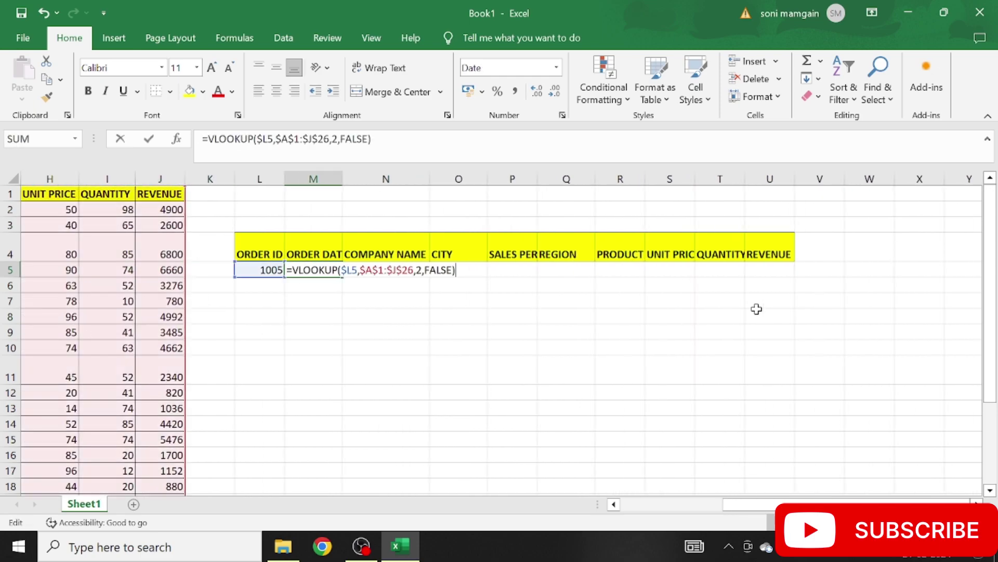
key(Left)
key(Left)
key(Left)
key(Left)
key(Left)
key(Left)
key(Left)
key(Left)
key(Left)
key(Right)
key(Right)
key(Right)
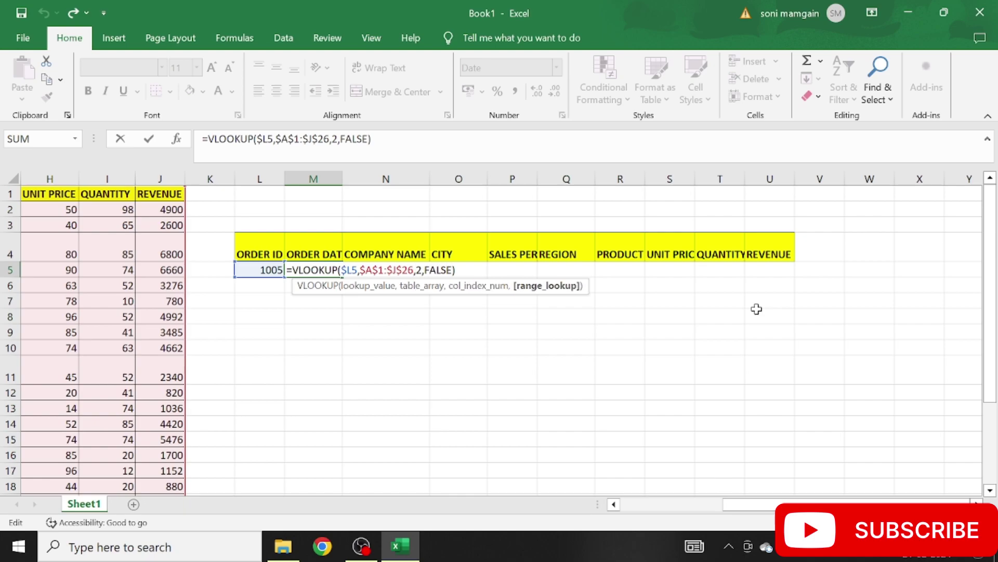
key(BackSpace)
key(BackSpace)
key(BackSpace)
key(BackSpace)
key(BackSpace)
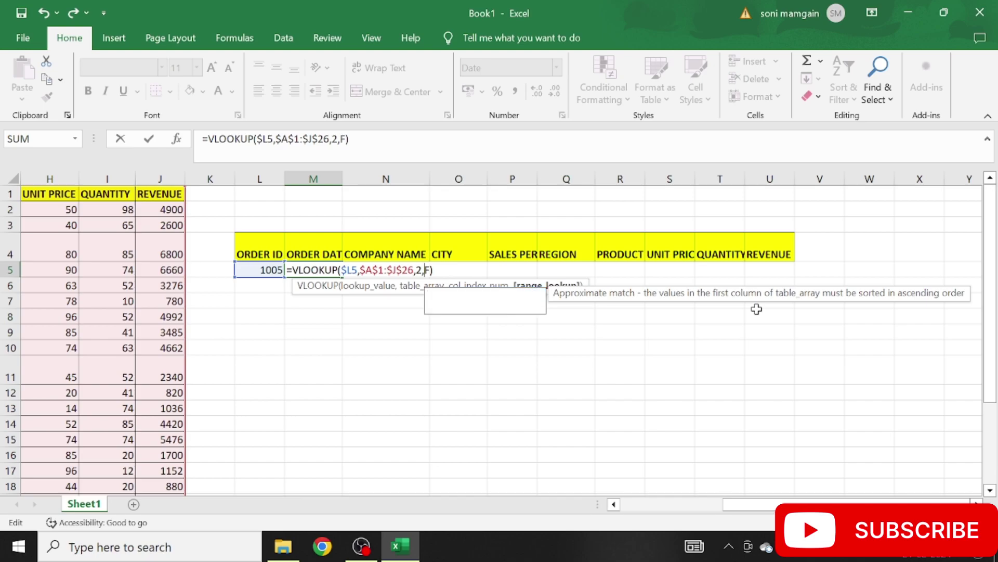
key(Delete)
Remove the fixed column index 2 from the M5 VLOOKUP, leaving the formula open after the table array
text(coulmn)
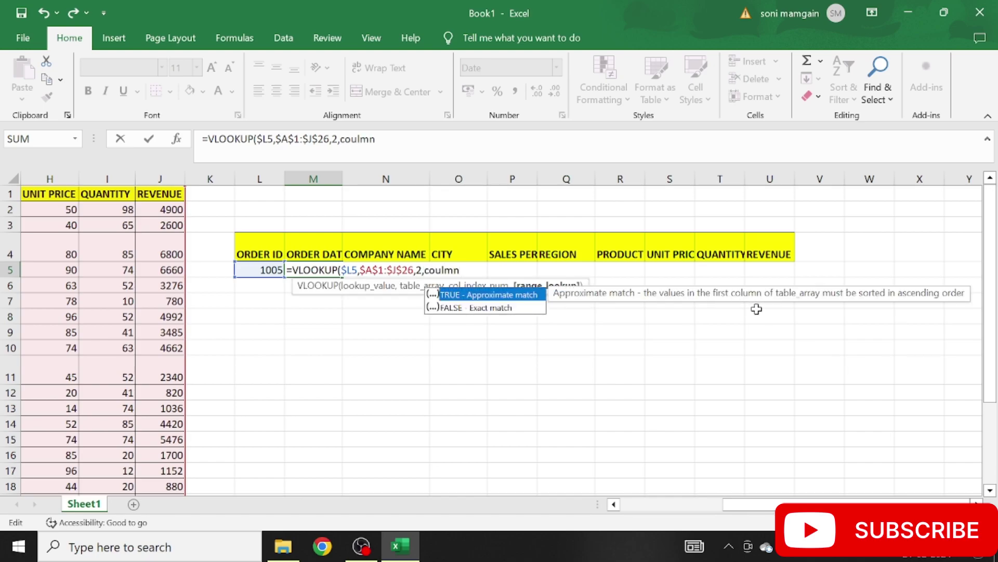
key(BackSpace)
key(BackSpace)
key(BackSpace)
key(BackSpace)
key(BackSpace)
key(BackSpace)
key(BackSpace)
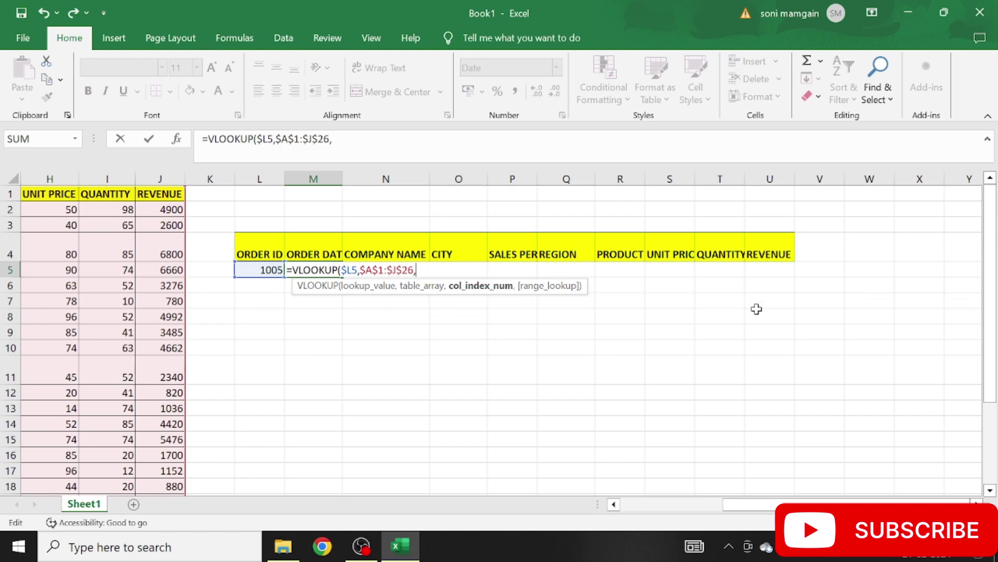
Complete the M5 VLOOKUP with COLUMNS(L4:M4) as the column index and FALSE for an exact match
text(column)
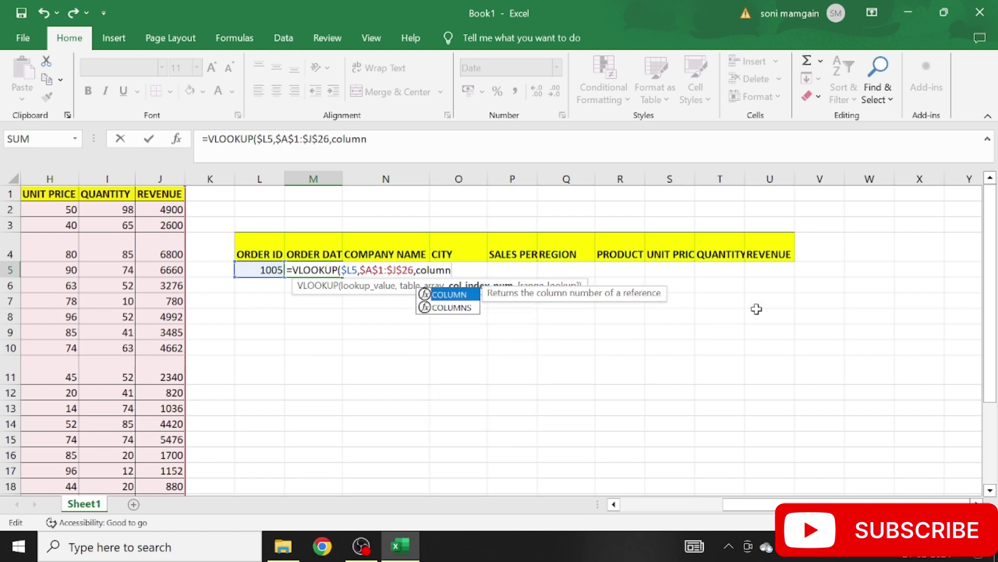
key(Tab)
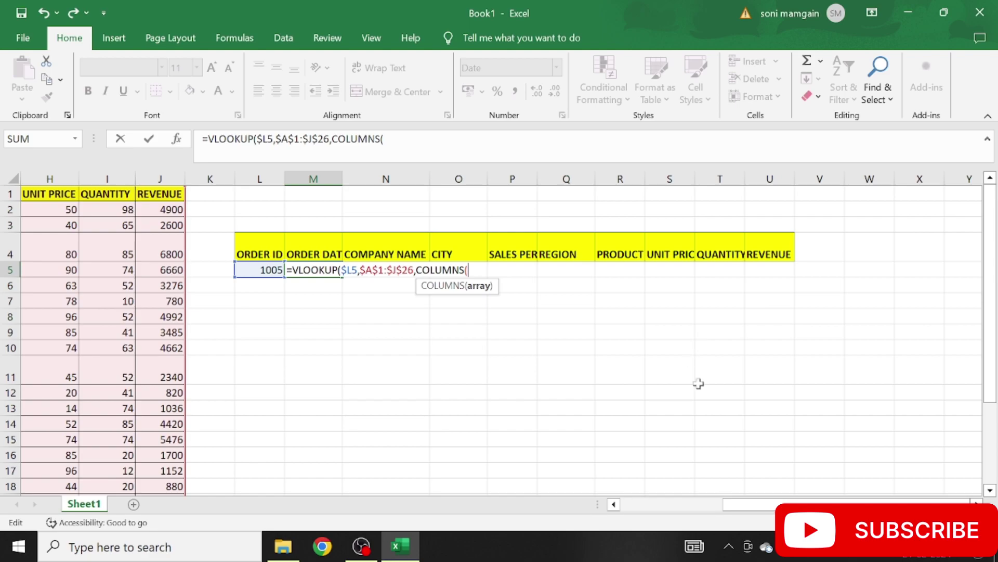
drag(735, 512, 695, 518)
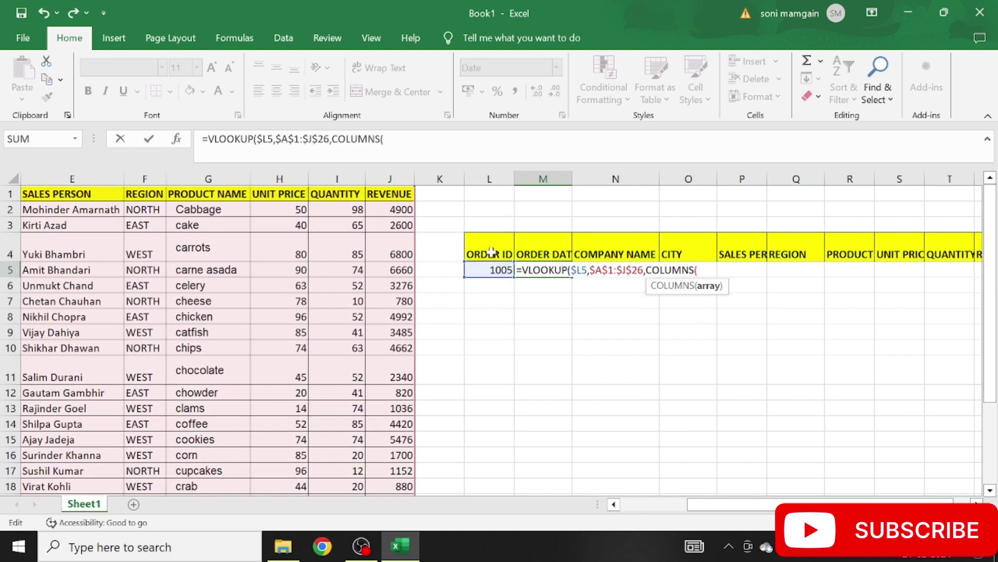
drag(487, 249, 543, 248)
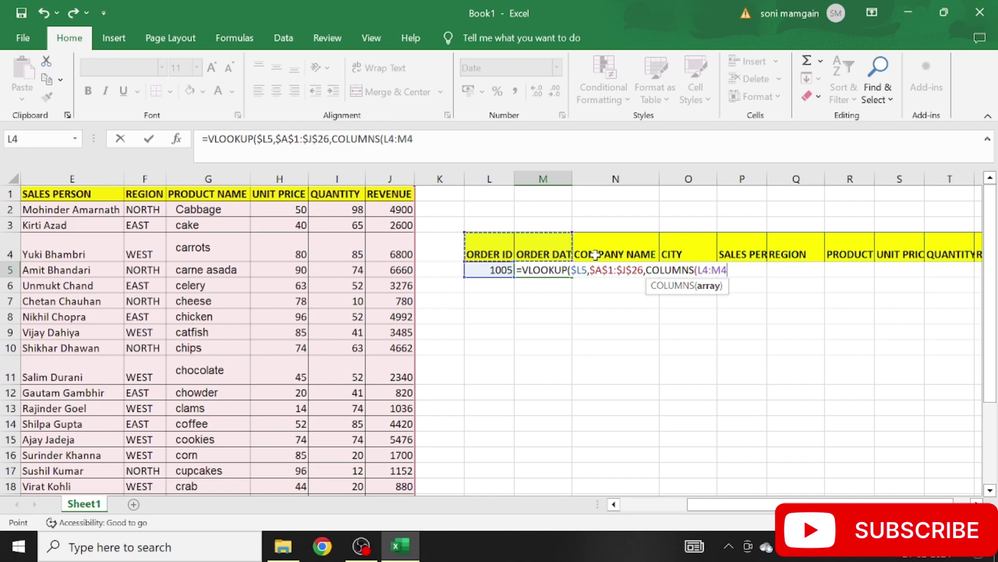
text())
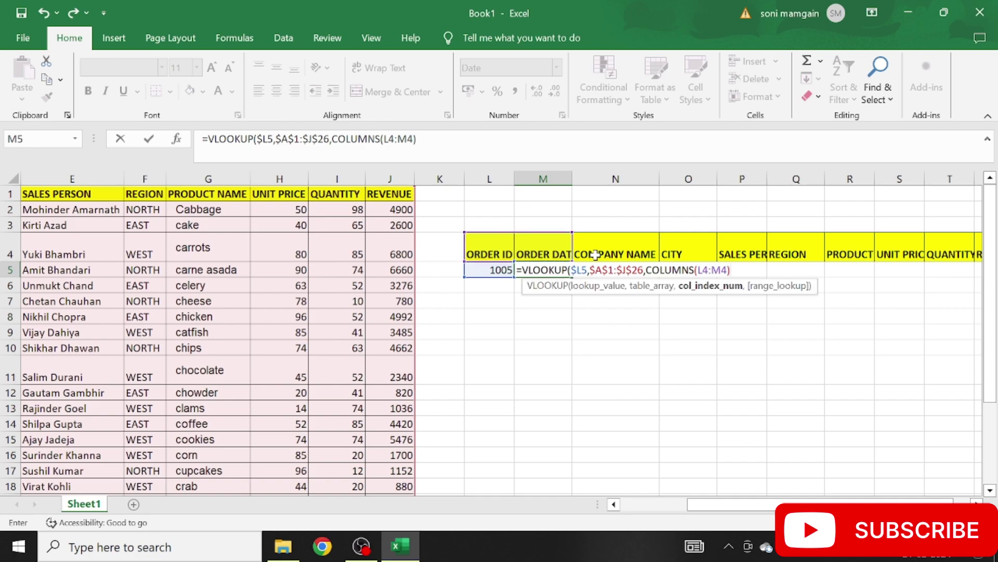
text(,)
key(Down)
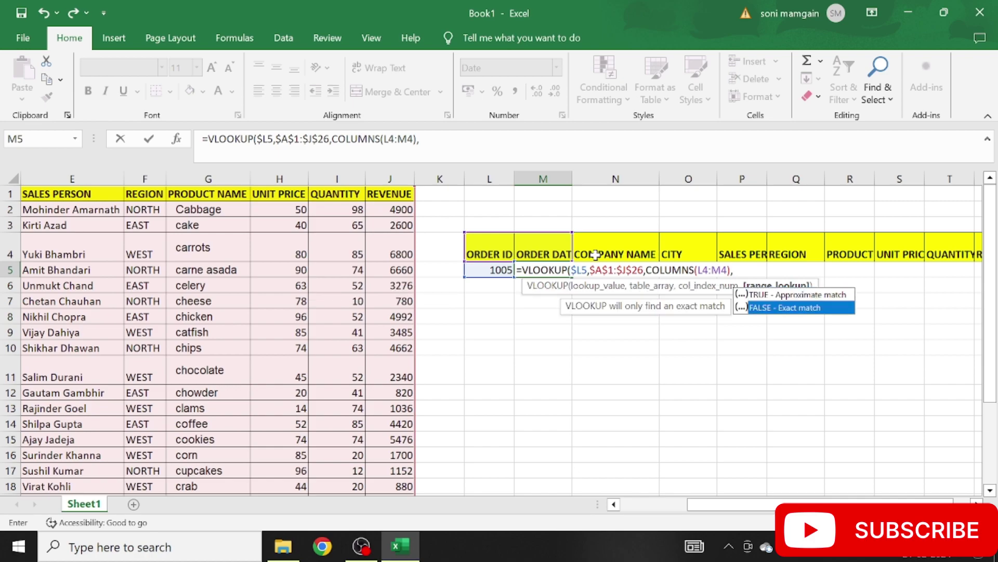
key(Tab)
text())
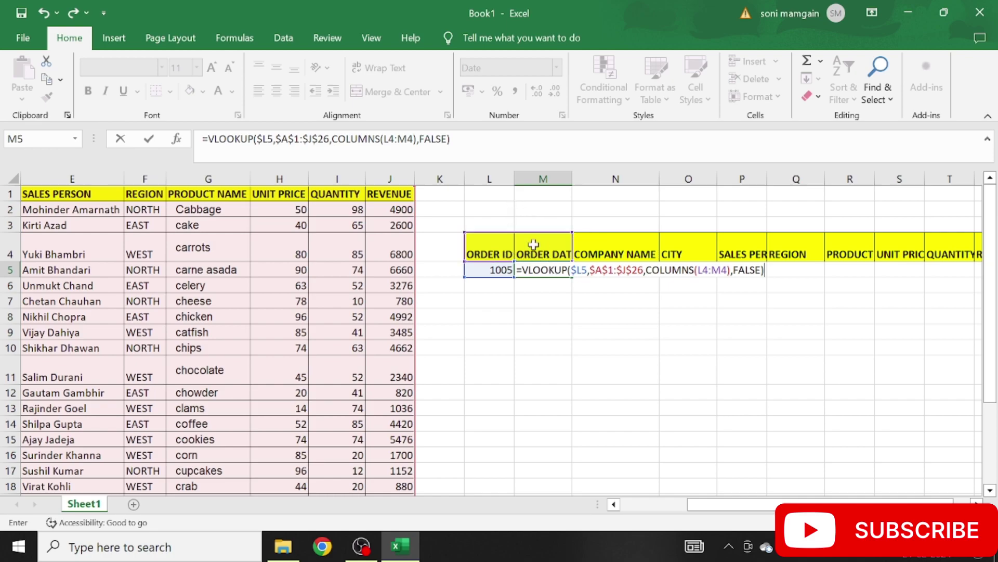
Make the start of the COLUMNS range absolute as $L$4:M4 and enter the M5 formula
click(703, 270)
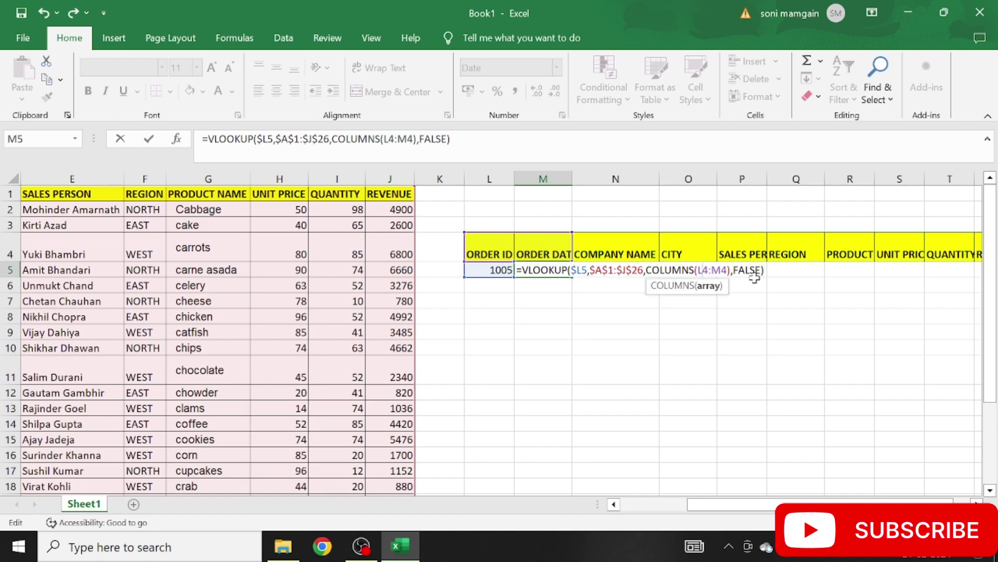
key(F4)
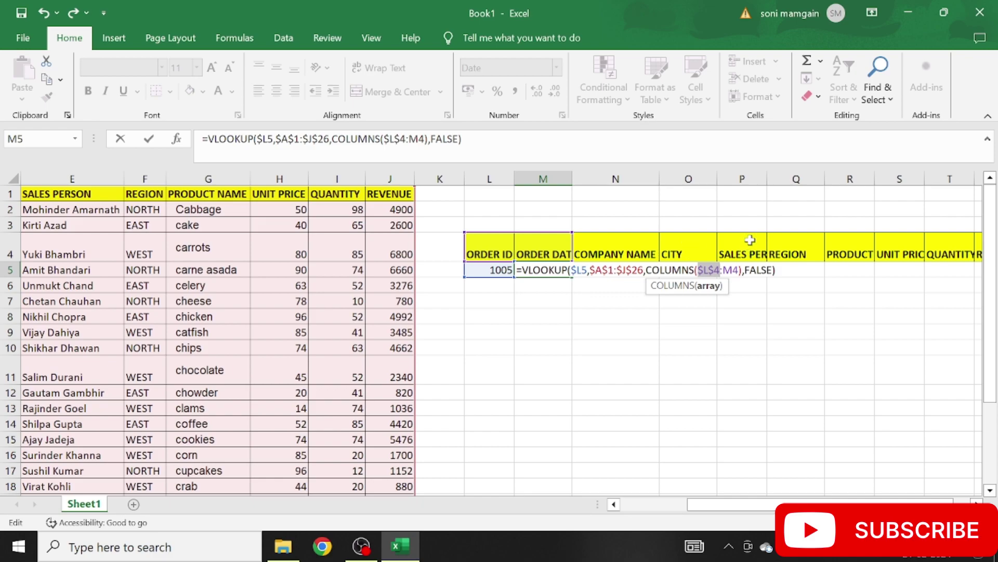
click(722, 270)
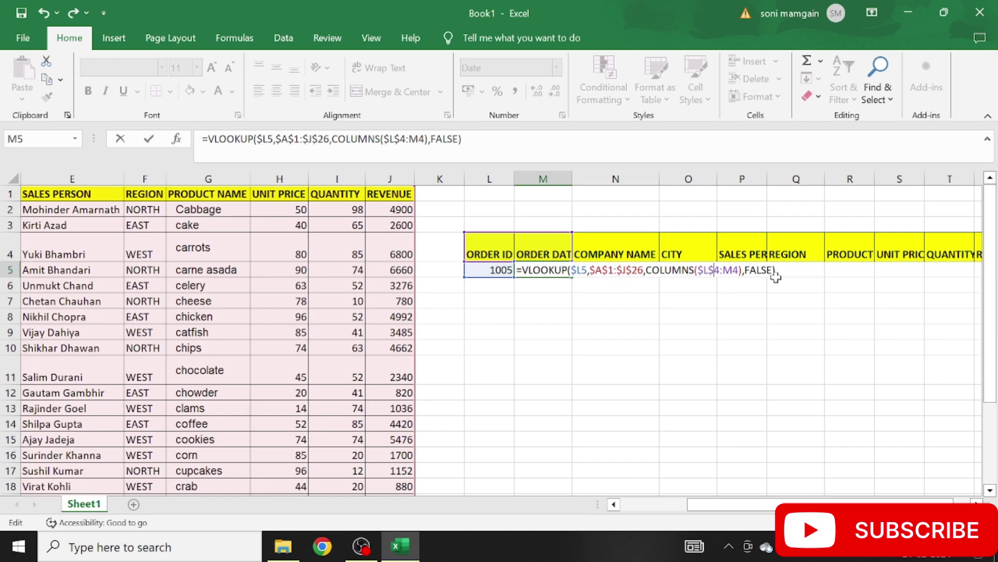
key(Return)
key(Up)
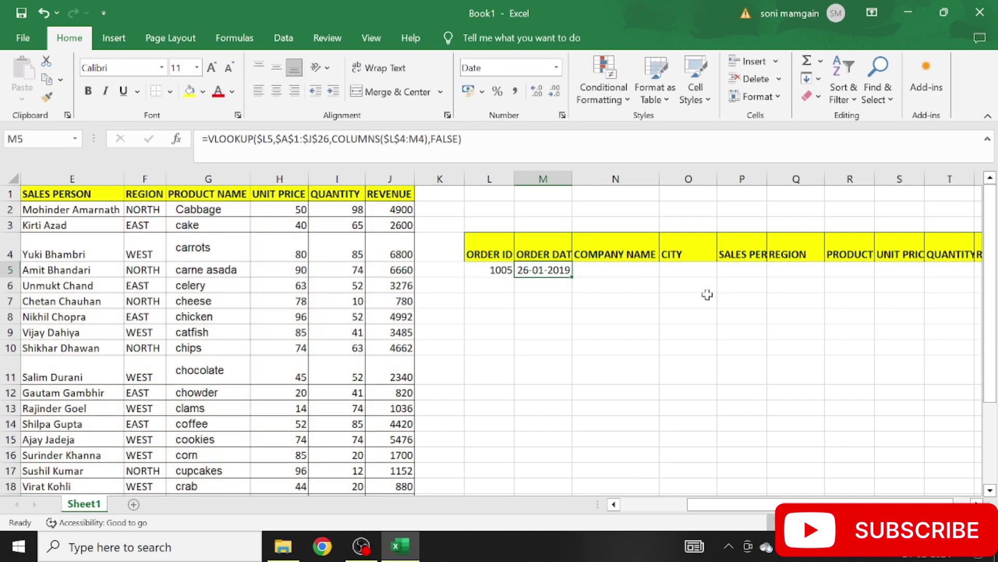
Fill the VLOOKUP with the COLUMNS index from M5 across N5:U5
drag(572, 279, 924, 283)
click(641, 342)
Review the filled order details and their formulas along row 5 up to the UNIT PRICE column
key(Up)
key(Up)
key(Up)
key(Up)
key(Up)
key(Left)
key(Left)
key(Left)
key(Right)
key(Right)
key(Right)
key(Right)
key(Right)
key(Right)
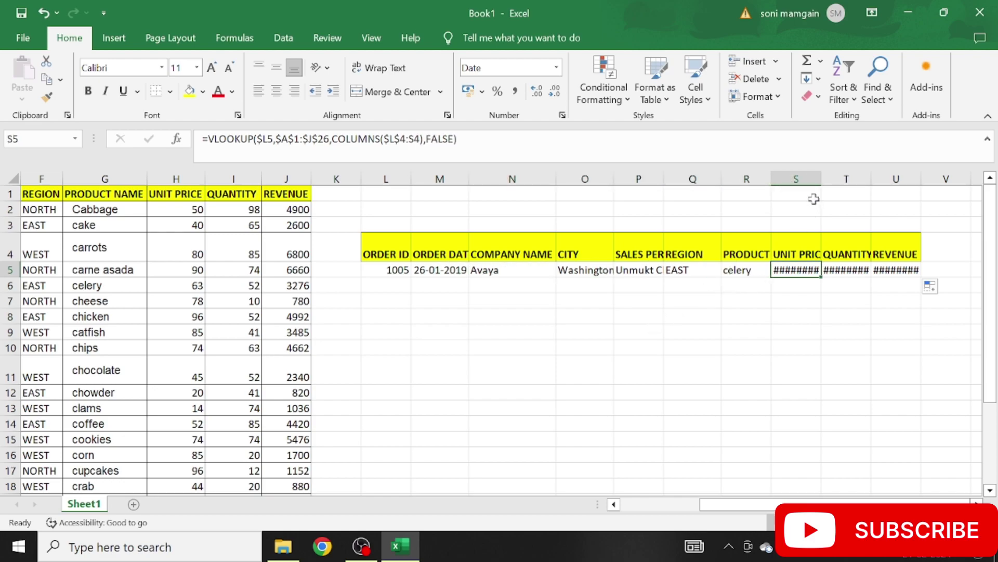
Autofit the width of column S to show the UNIT PRICE result
double_click(820, 178)
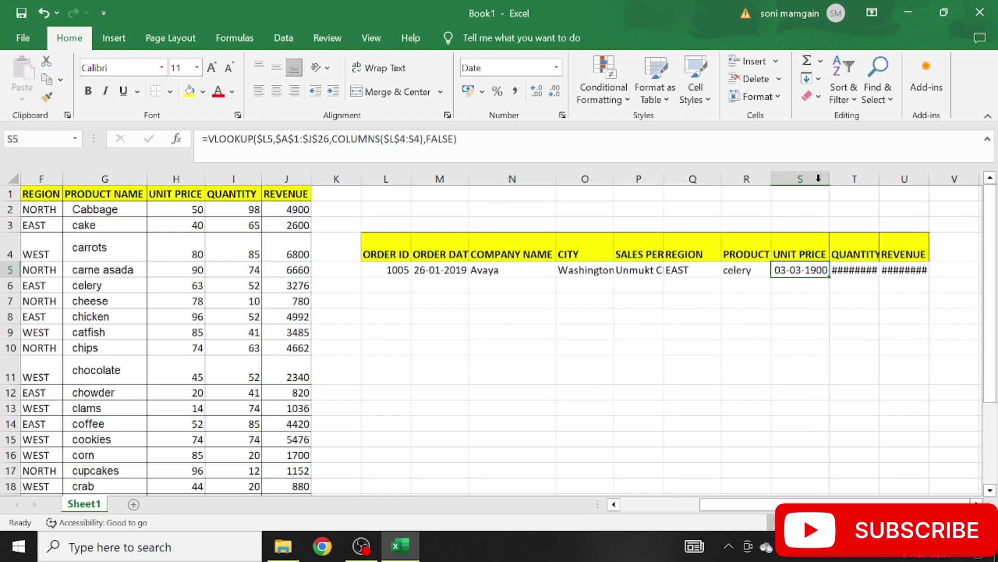
Autofit the widths of columns T and U to show the QUANTITY and REVENUE results
double_click(879, 179)
double_click(932, 182)
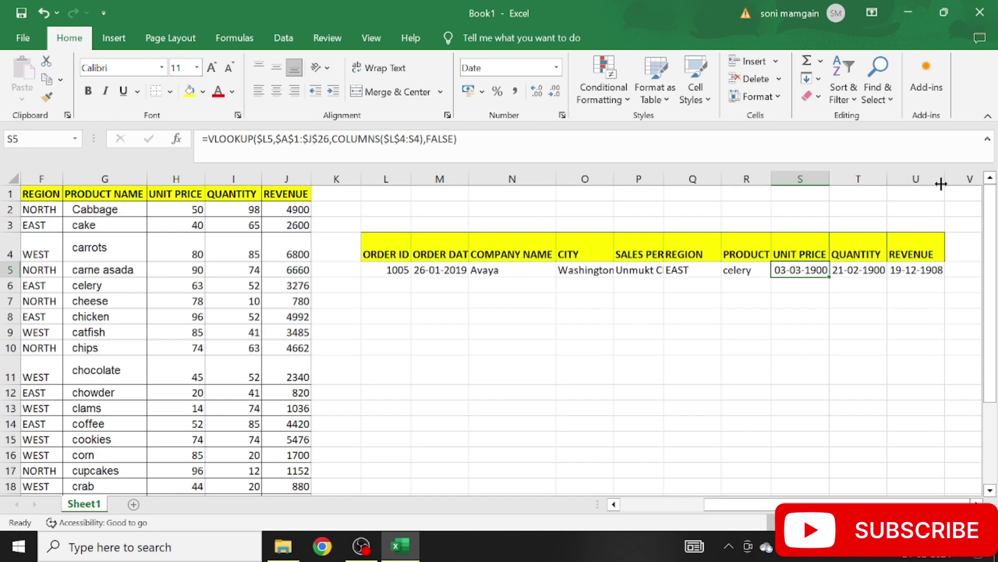
click(490, 398)
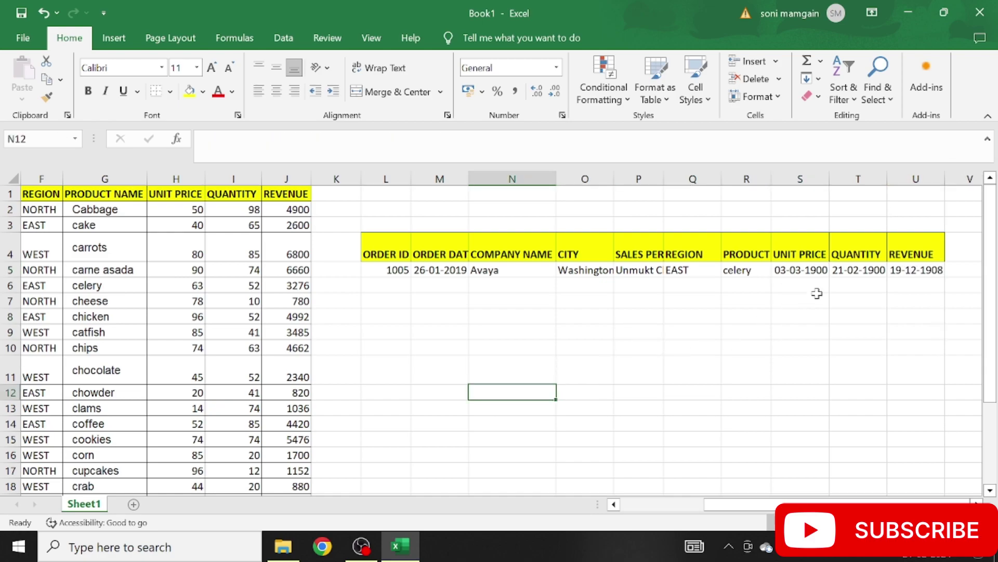
Change the number format of the UNIT PRICE, QUANTITY and REVENUE results in S5:U5 from date to Number
click(847, 268)
drag(809, 271, 918, 271)
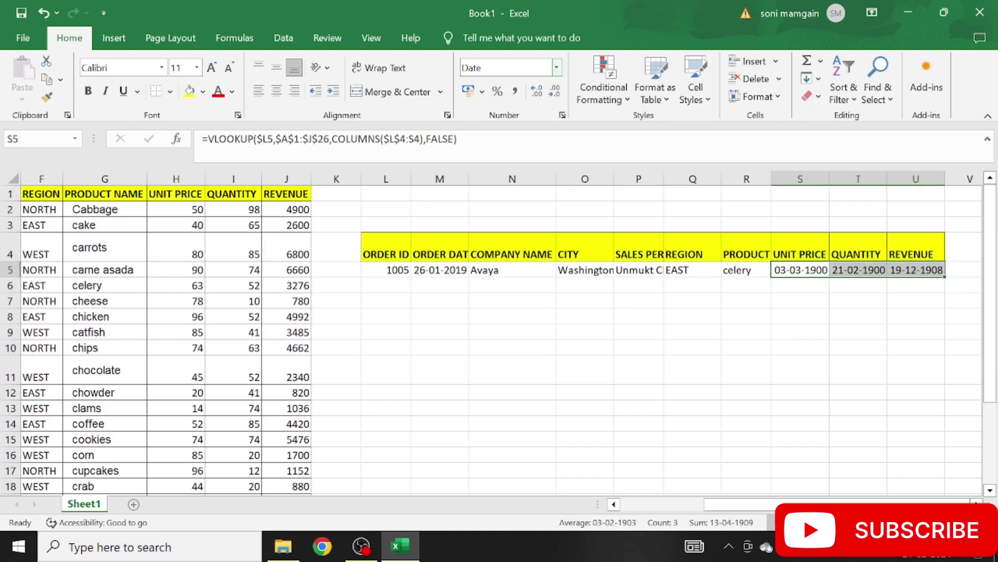
click(557, 70)
click(512, 129)
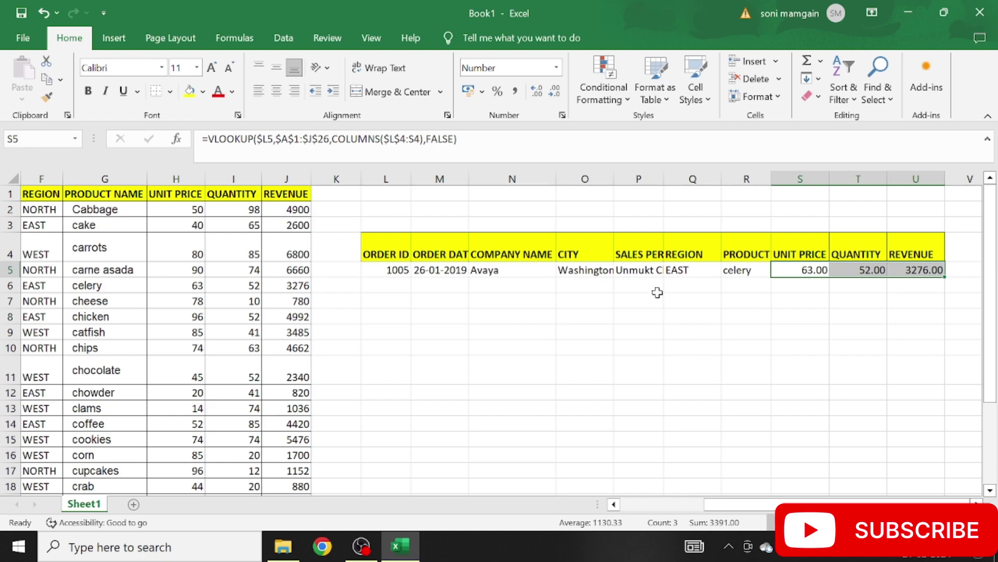
click(726, 300)
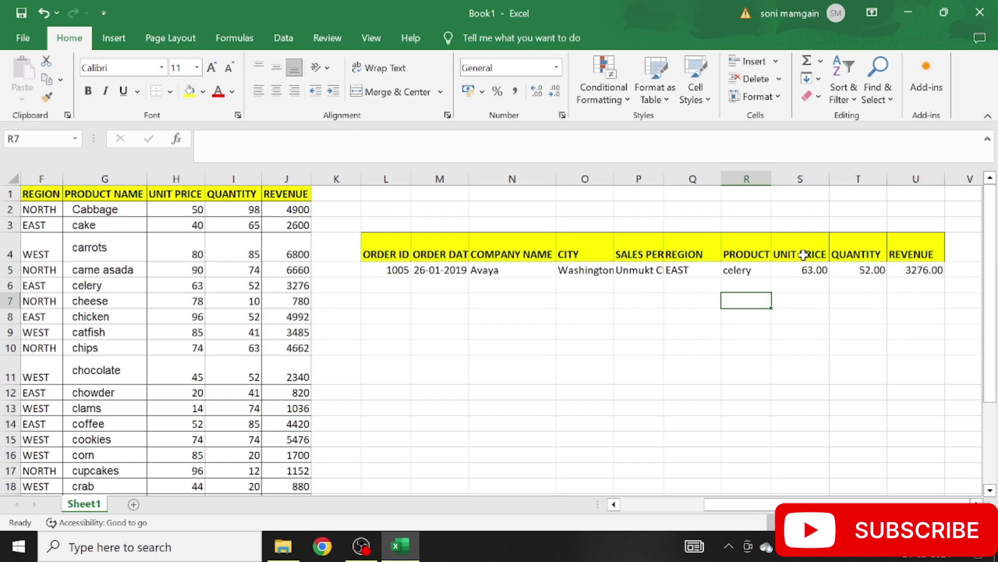
Open the detailed number format settings for the UNIT PRICE, QUANTITY and REVENUE results in S5:U5
drag(807, 272, 926, 271)
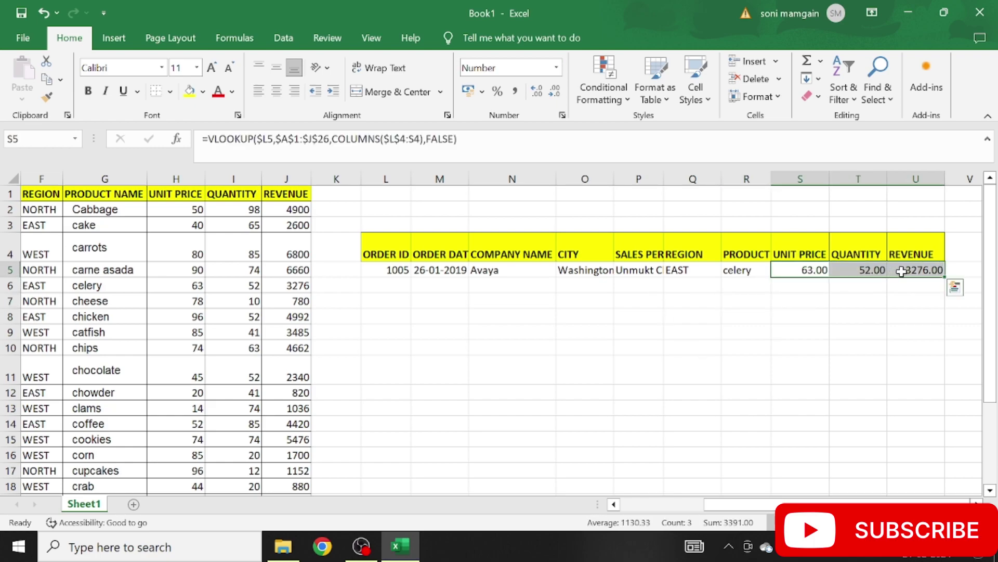
click(558, 70)
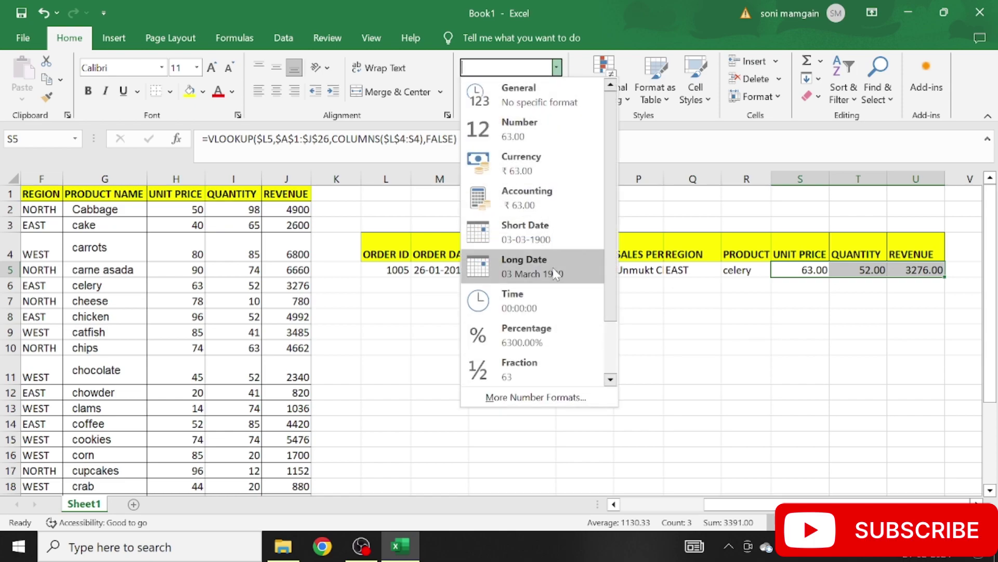
click(532, 393)
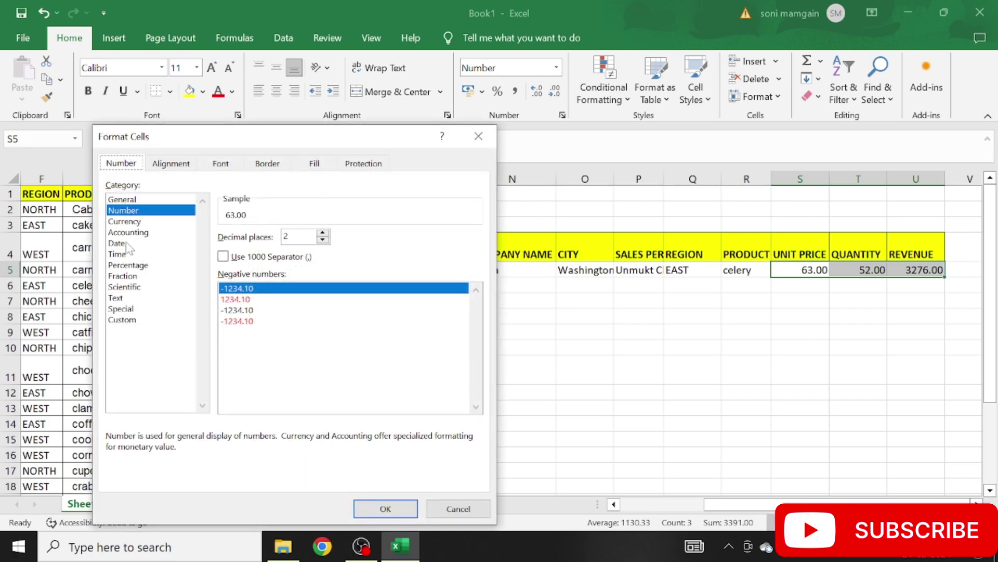